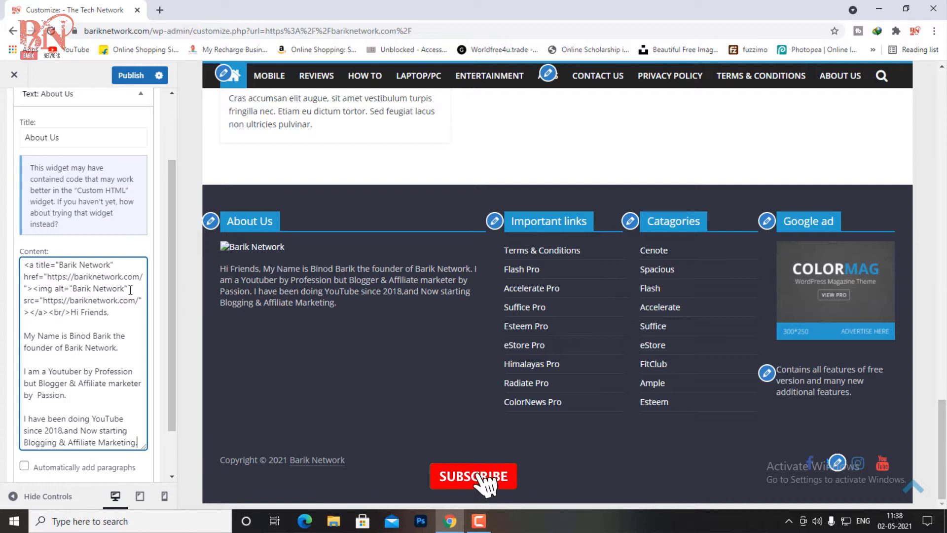
Step: Delete the broken <a><img> image link markup before 'Hi Friends,' in the About Us widget content
{"action": "left_click", "coordinate": [112, 311]}
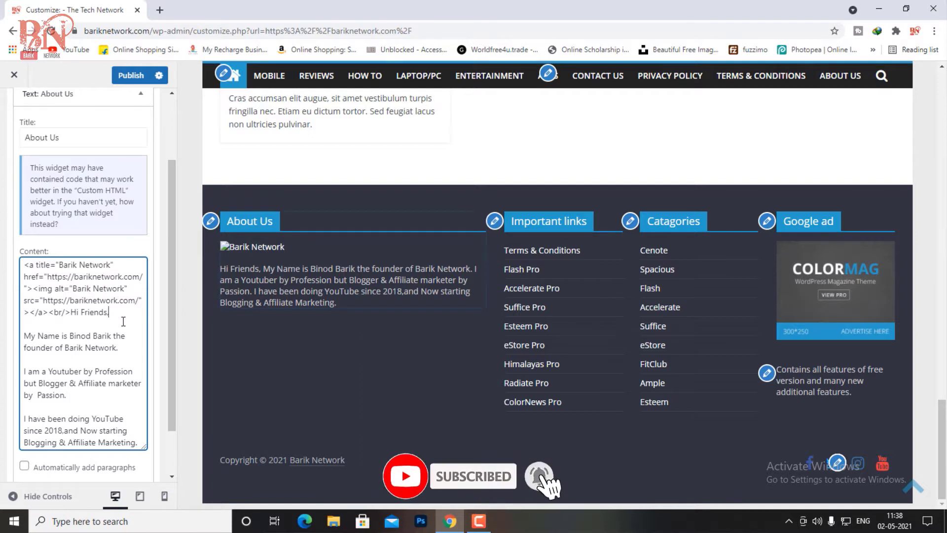
{"action": "left_click", "coordinate": [71, 313]}
{"action": "key", "text": "BackSpace"}
{"action": "key", "text": "BackSpace"}
{"action": "key", "text": "BackSpace"}
{"action": "key", "text": "BackSpace"}
{"action": "key", "text": "BackSpace"}
{"action": "key", "text": "BackSpace"}
{"action": "key", "text": "BackSpace"}
{"action": "key", "text": "BackSpace"}
{"action": "key", "text": "BackSpace"}
{"action": "key", "text": "BackSpace"}
{"action": "key", "text": "BackSpace"}
{"action": "key", "text": "BackSpace"}
{"action": "key", "text": "BackSpace"}
{"action": "key", "text": "BackSpace"}
{"action": "key", "text": "BackSpace"}
{"action": "key", "text": "BackSpace"}
{"action": "key", "text": "BackSpace"}
{"action": "key", "text": "BackSpace"}
{"action": "key", "text": "BackSpace"}
{"action": "key", "text": "BackSpace"}
{"action": "key", "text": "BackSpace"}
{"action": "key", "text": "BackSpace"}
{"action": "key", "text": "BackSpace"}
{"action": "key", "text": "BackSpace"}
{"action": "key", "text": "BackSpace"}
{"action": "key", "text": "BackSpace"}
{"action": "key", "text": "BackSpace"}
{"action": "key", "text": "BackSpace"}
{"action": "key", "text": "BackSpace"}
{"action": "key", "text": "BackSpace"}
{"action": "key", "text": "BackSpace"}
{"action": "key", "text": "BackSpace"}
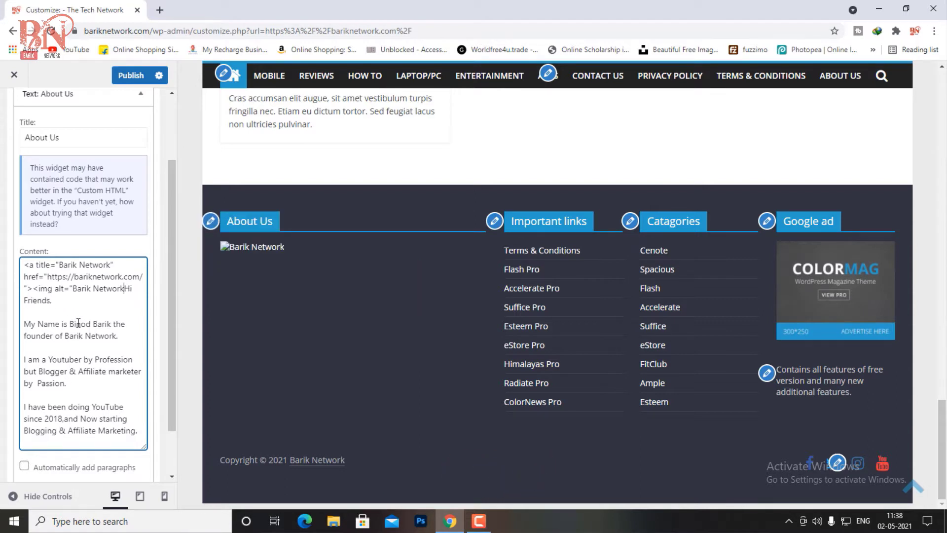
{"action": "key", "text": "BackSpace"}
{"action": "key", "text": "BackSpace"}
{"action": "key", "text": "BackSpace"}
{"action": "key", "text": "BackSpace"}
{"action": "key", "text": "BackSpace"}
{"action": "key", "text": "BackSpace"}
{"action": "key", "text": "BackSpace"}
{"action": "key", "text": "BackSpace"}
{"action": "key", "text": "BackSpace"}
{"action": "key", "text": "BackSpace"}
{"action": "key", "text": "BackSpace"}
{"action": "key", "text": "BackSpace"}
{"action": "key", "text": "BackSpace"}
{"action": "key", "text": "BackSpace"}
{"action": "key", "text": "BackSpace"}
{"action": "key", "text": "BackSpace"}
{"action": "key", "text": "BackSpace"}
{"action": "key", "text": "BackSpace"}
{"action": "key", "text": "BackSpace"}
{"action": "key", "text": "BackSpace"}
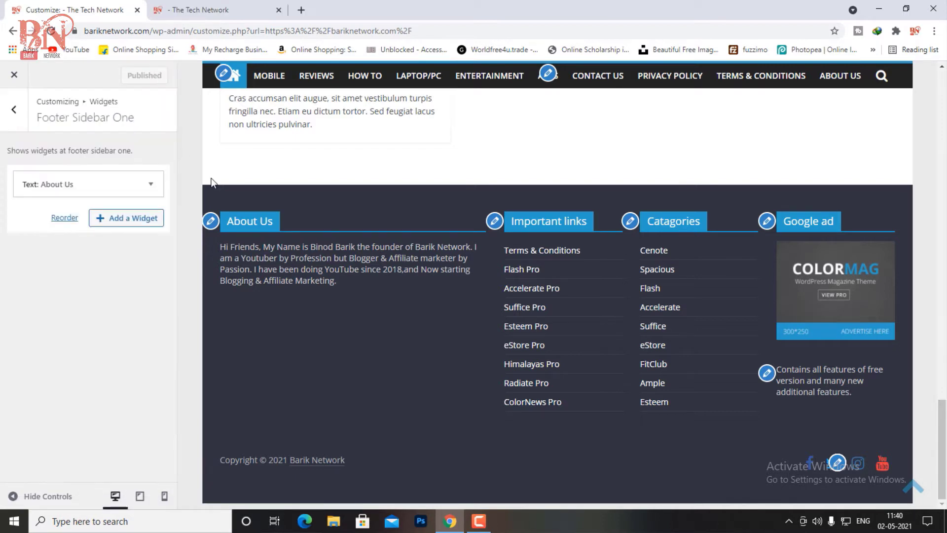
Step: Delete the Flash Pro through </ul> lines so the Important links widget keeps only Terms & Conditions
{"action": "left_click", "coordinate": [494, 220]}
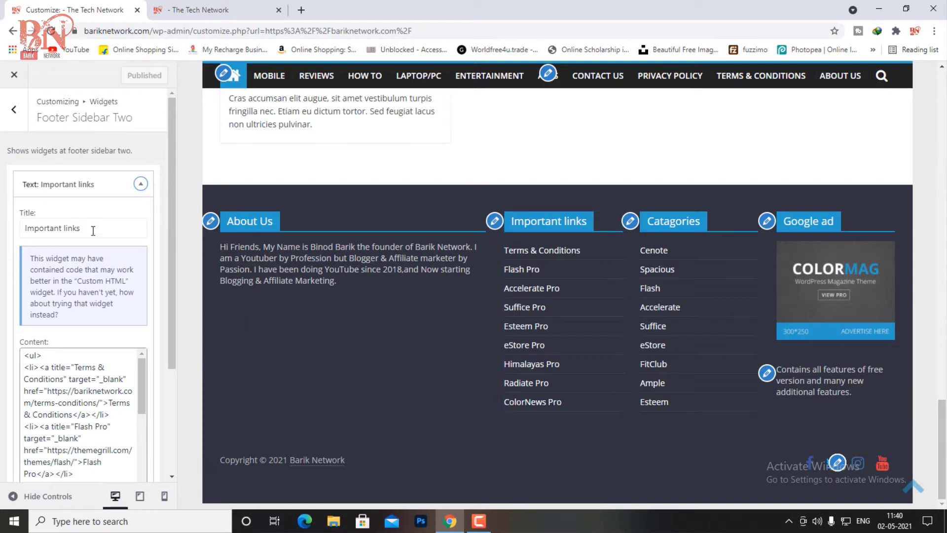
{"action": "left_click", "coordinate": [119, 229]}
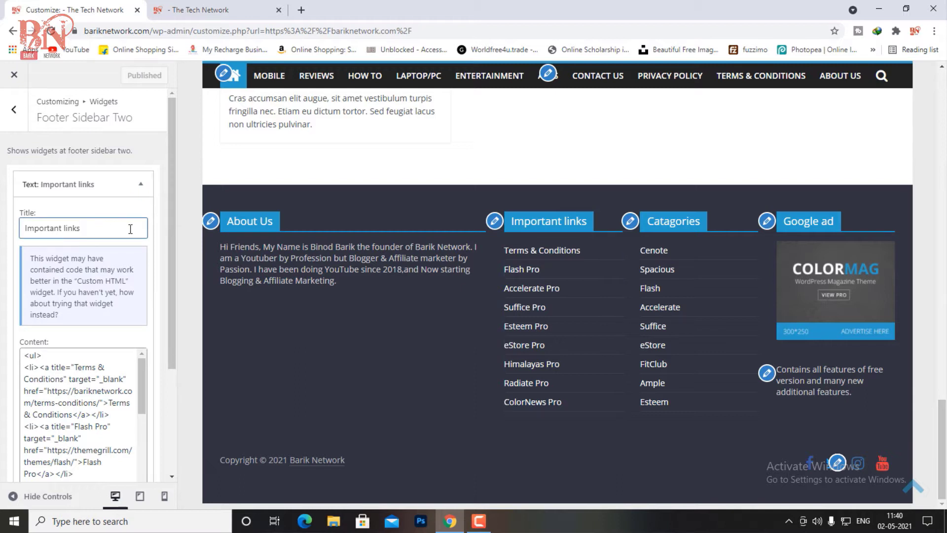
{"action": "left_click_drag", "start_coordinate": [25, 427], "coordinate": [80, 496]}
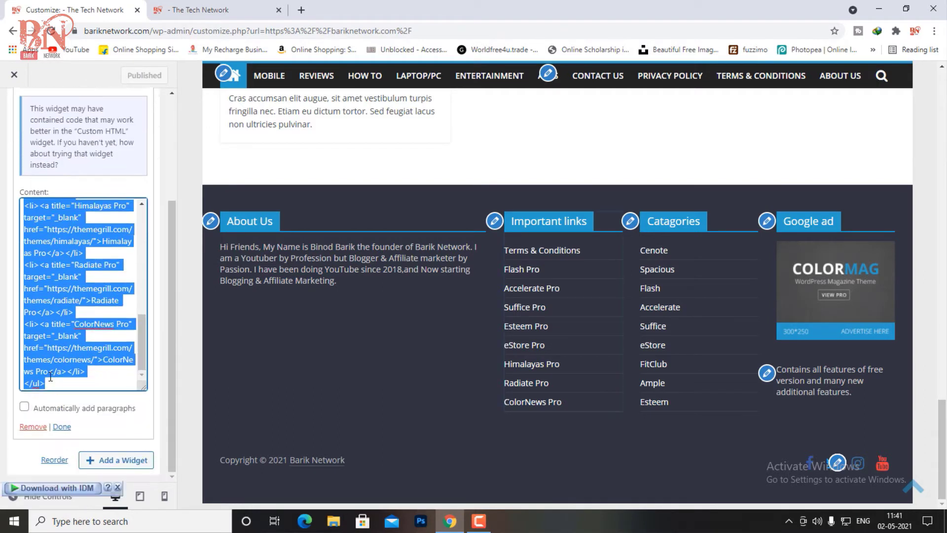
{"action": "key", "text": "BackSpace"}
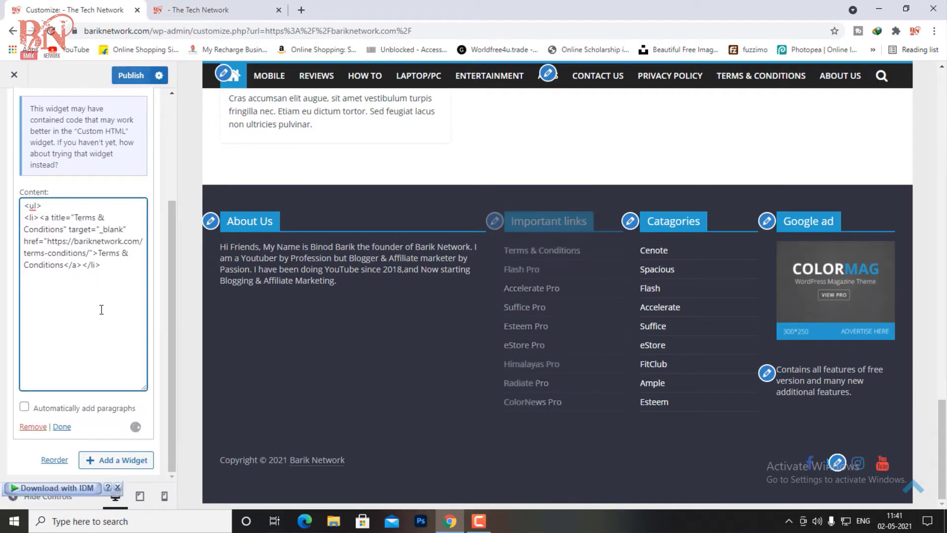
{"action": "scroll", "coordinate": [101, 309], "scroll_direction": "up", "scroll_amount": 1}
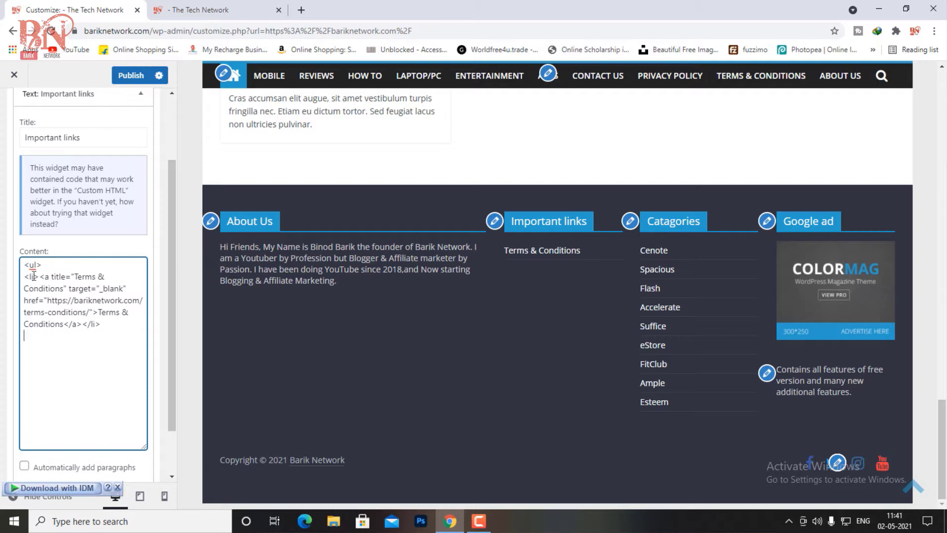
Step: Copy the Terms & Conditions list code and paste a second copy below it
{"action": "left_click_drag", "start_coordinate": [24, 266], "coordinate": [109, 327]}
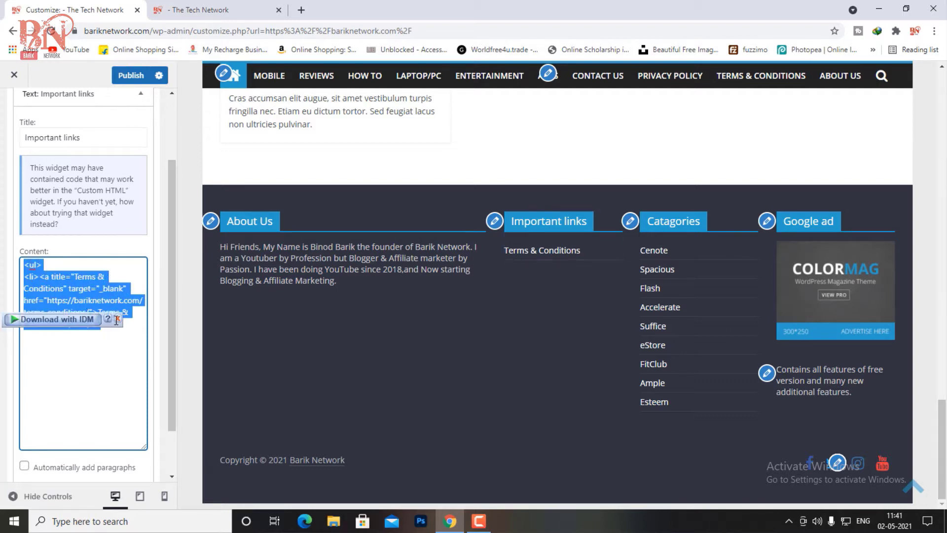
{"action": "right_click", "coordinate": [92, 293]}
{"action": "left_click", "coordinate": [123, 336]}
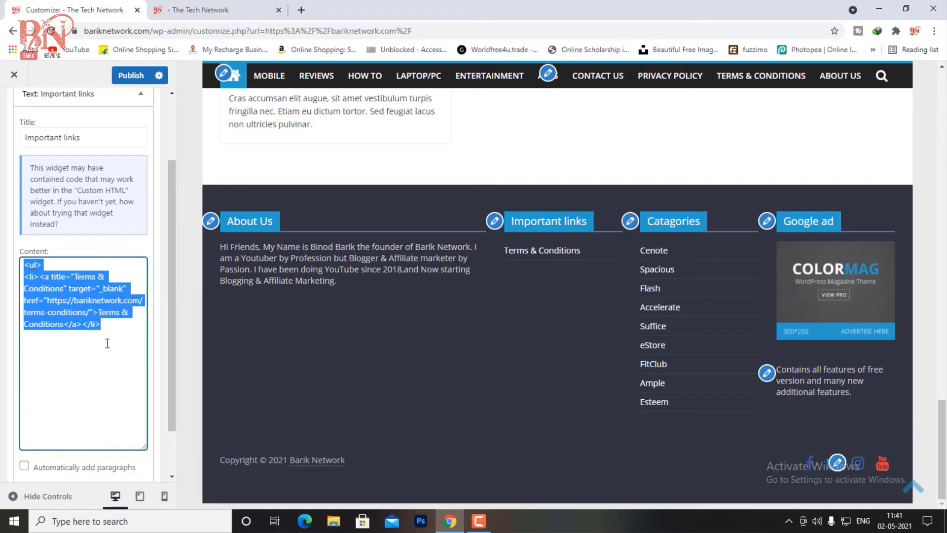
{"action": "left_click", "coordinate": [111, 333]}
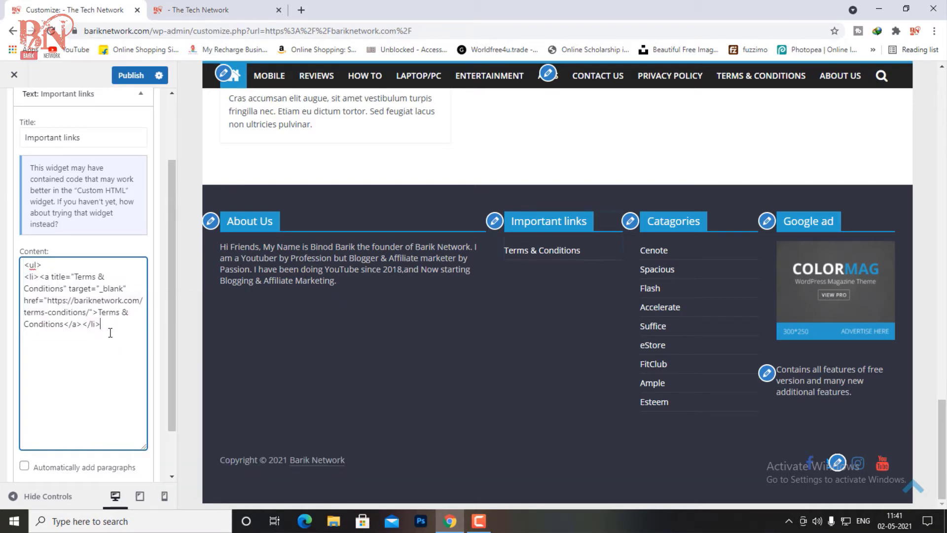
{"action": "right_click", "coordinate": [35, 342]}
{"action": "left_click", "coordinate": [68, 242]}
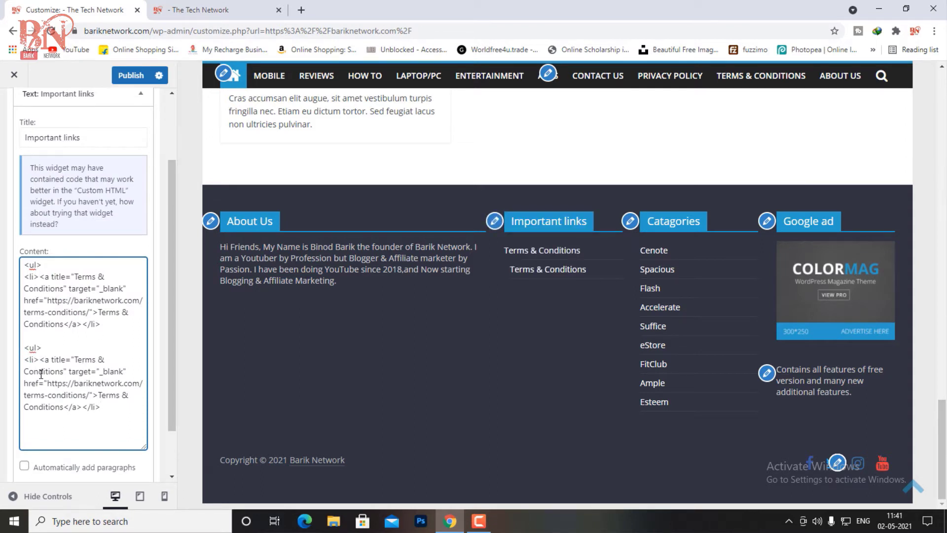
Step: Tidy the blank lines and spaces so the second list block sits on its own line
{"action": "left_click", "coordinate": [26, 349]}
{"action": "key", "text": "BackSpace"}
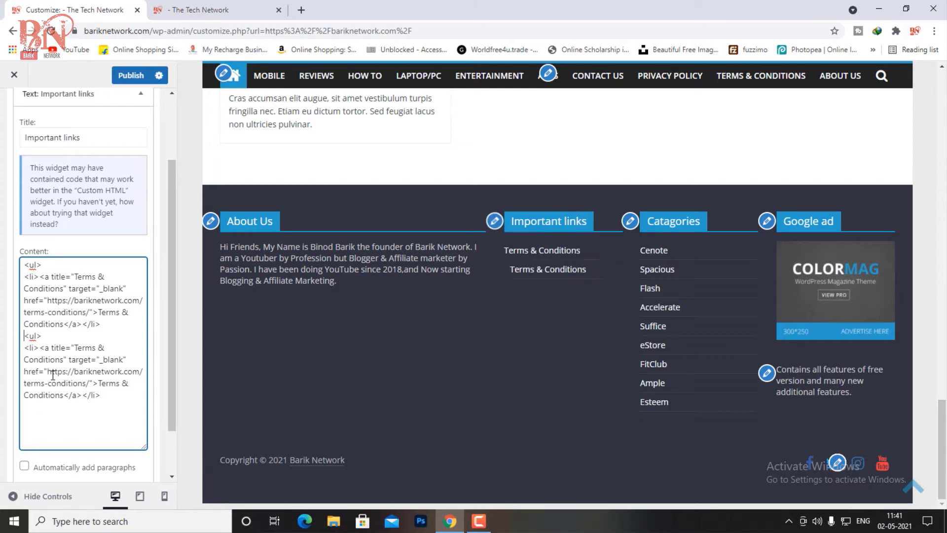
{"action": "key", "text": "BackSpace"}
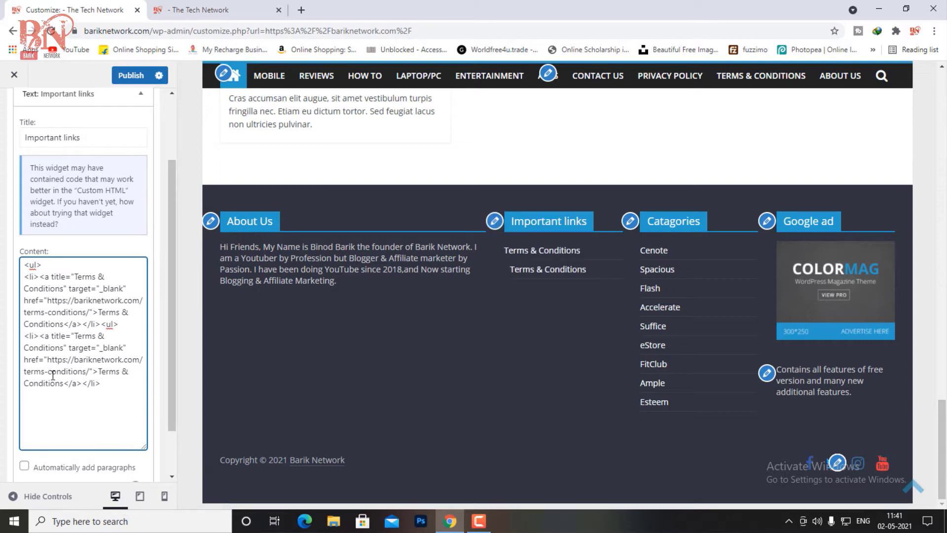
{"action": "key", "text": "Return"}
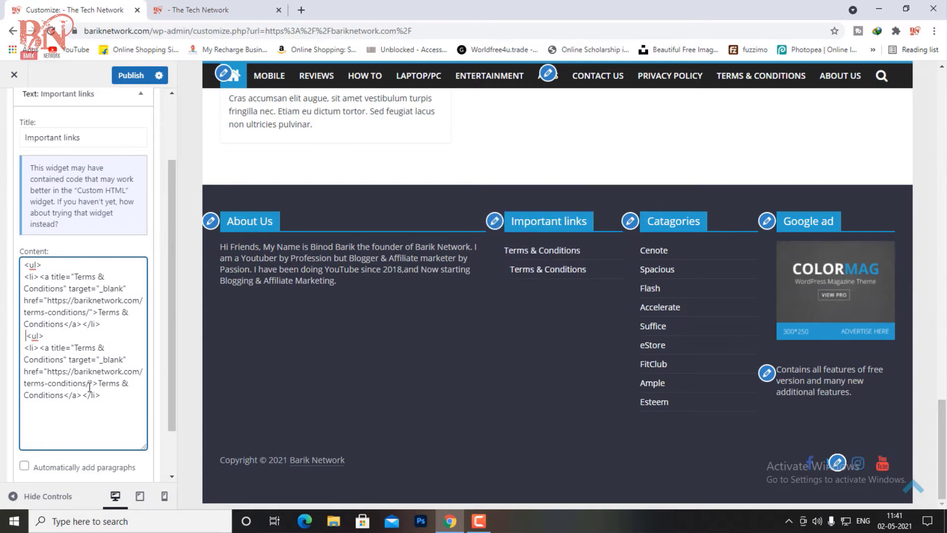
{"action": "key", "text": "BackSpace"}
{"action": "scroll", "coordinate": [327, 315], "scroll_direction": "up", "scroll_amount": 2}
{"action": "scroll", "coordinate": [393, 321], "scroll_direction": "up", "scroll_amount": 1}
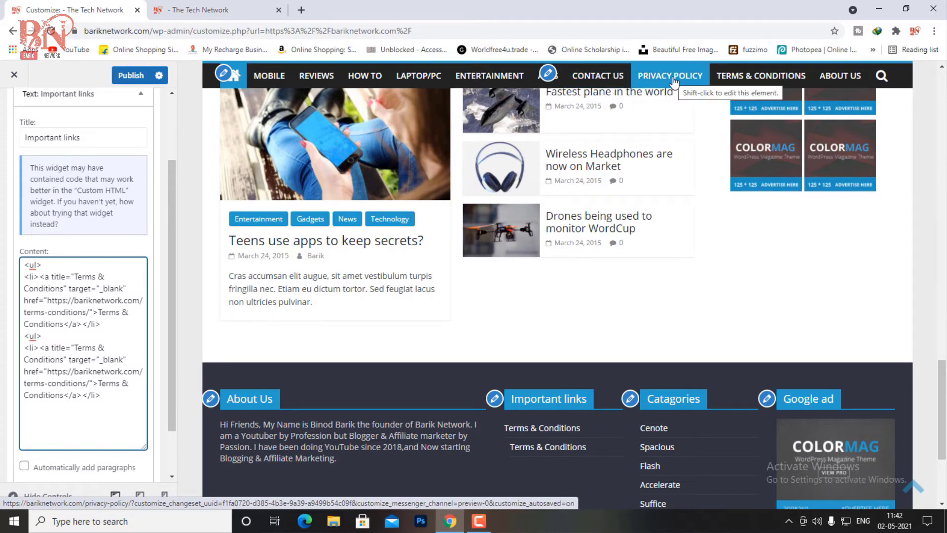
Step: Open the published Privacy Policy page in a new tab via Dashboard > Pages > View
{"action": "right_click", "coordinate": [673, 80]}
{"action": "left_click", "coordinate": [701, 87]}
{"action": "left_click", "coordinate": [348, 10]}
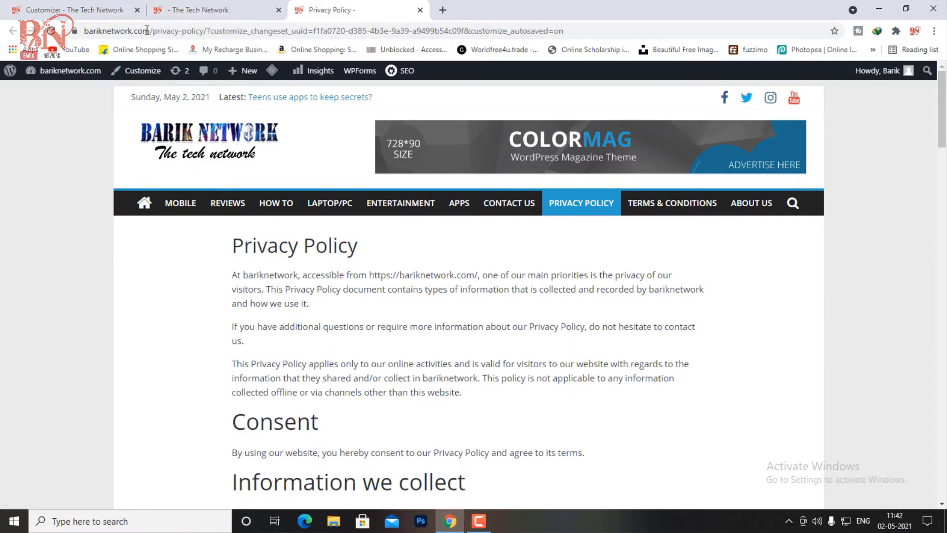
{"action": "left_click", "coordinate": [45, 91]}
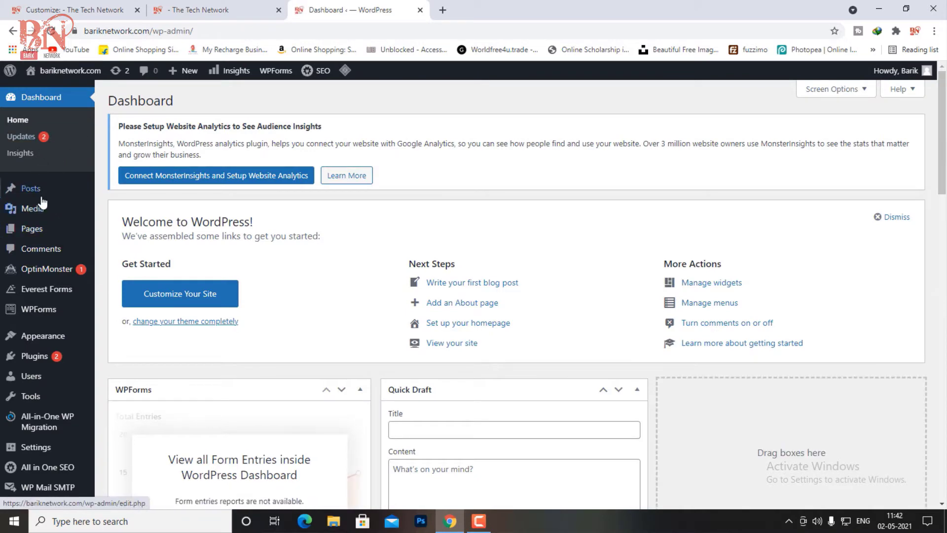
{"action": "scroll", "coordinate": [46, 178], "scroll_direction": "down", "scroll_amount": 1}
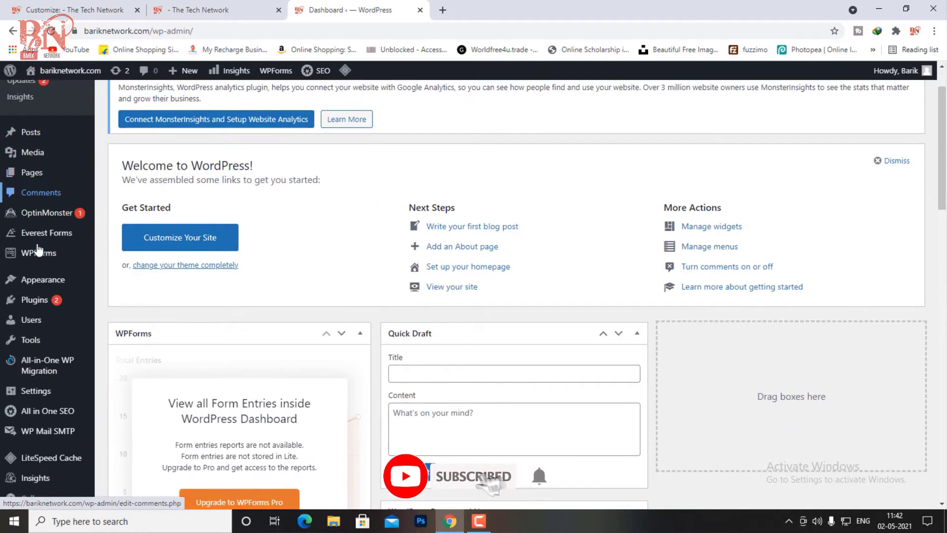
{"action": "left_click", "coordinate": [47, 173]}
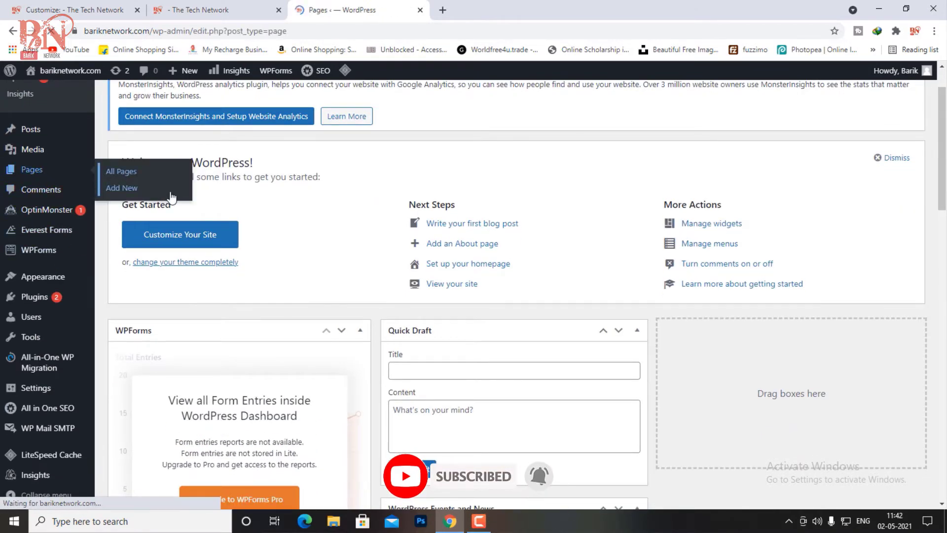
{"action": "scroll", "coordinate": [380, 301], "scroll_direction": "down", "scroll_amount": 1}
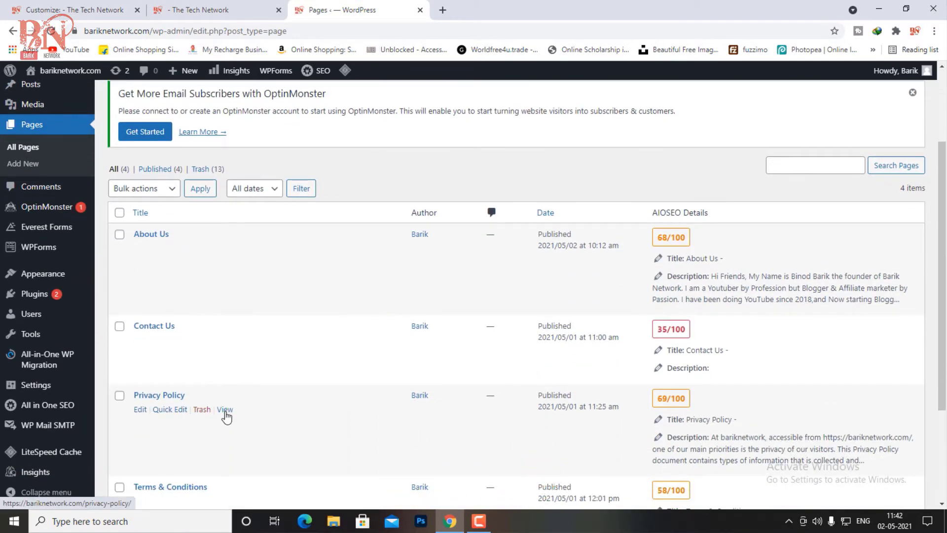
{"action": "left_click", "coordinate": [225, 410]}
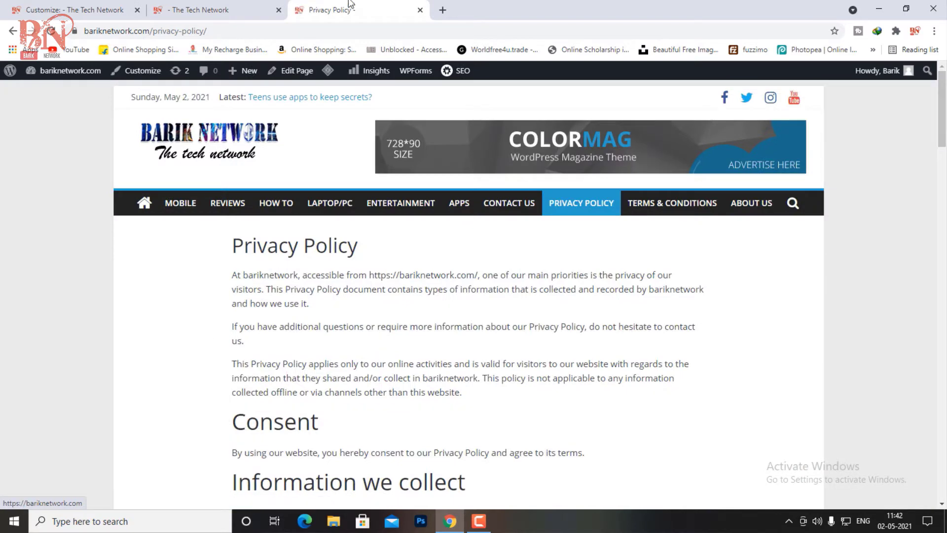
Step: Copy the Privacy Policy page URL and return to the Customizer
{"action": "left_click_drag", "start_coordinate": [212, 31], "coordinate": [82, 31]}
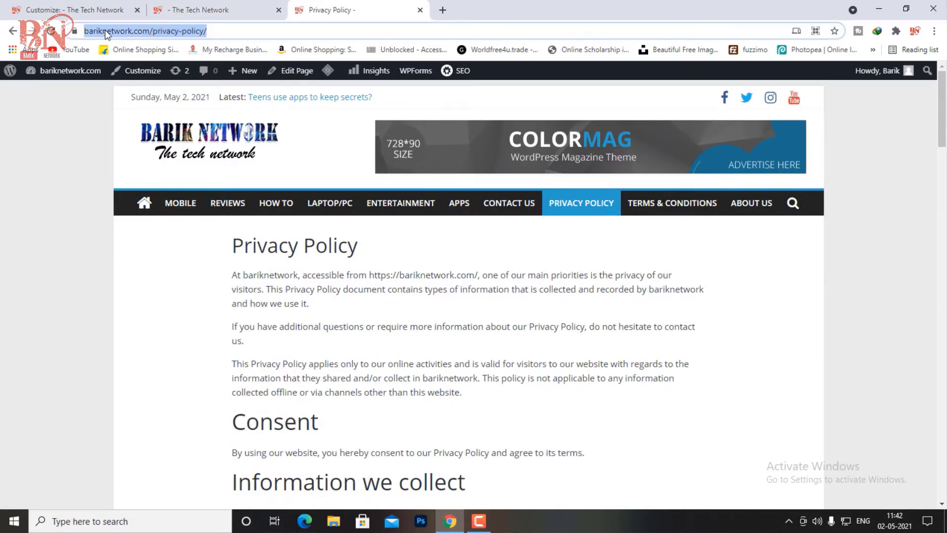
{"action": "right_click", "coordinate": [97, 34]}
{"action": "left_click", "coordinate": [132, 114]}
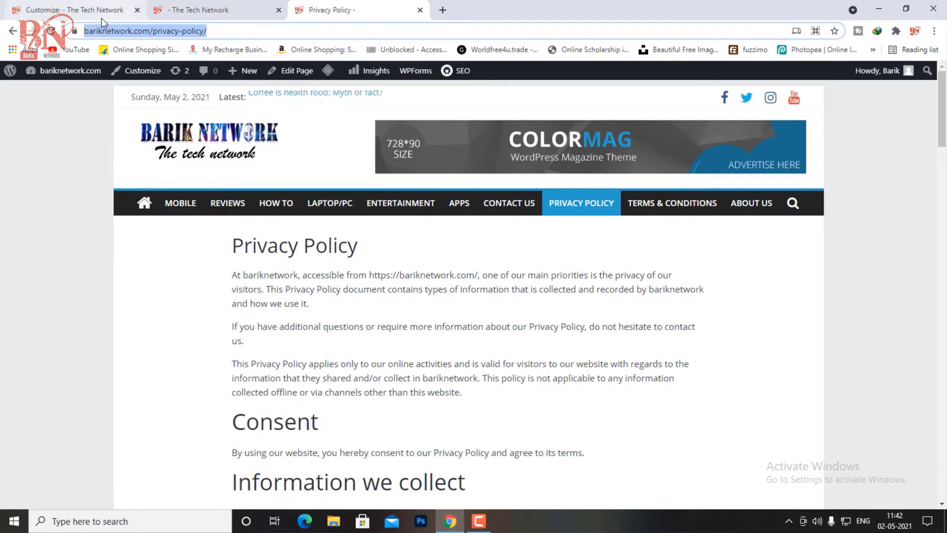
{"action": "left_click", "coordinate": [107, 14]}
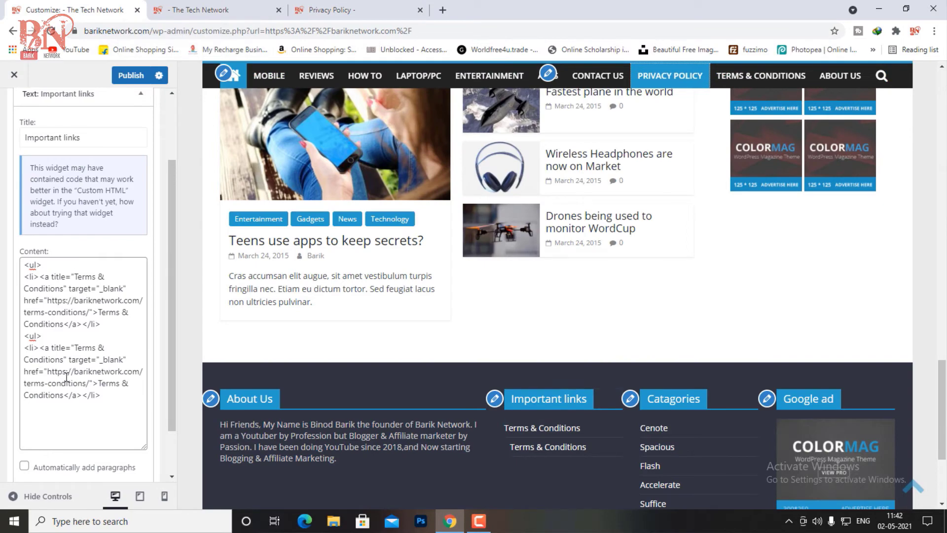
Step: Replace the second link's terms-conditions URL with the privacy-policy page URL
{"action": "left_click_drag", "start_coordinate": [75, 347], "coordinate": [57, 366]}
{"action": "right_click", "coordinate": [56, 367]}
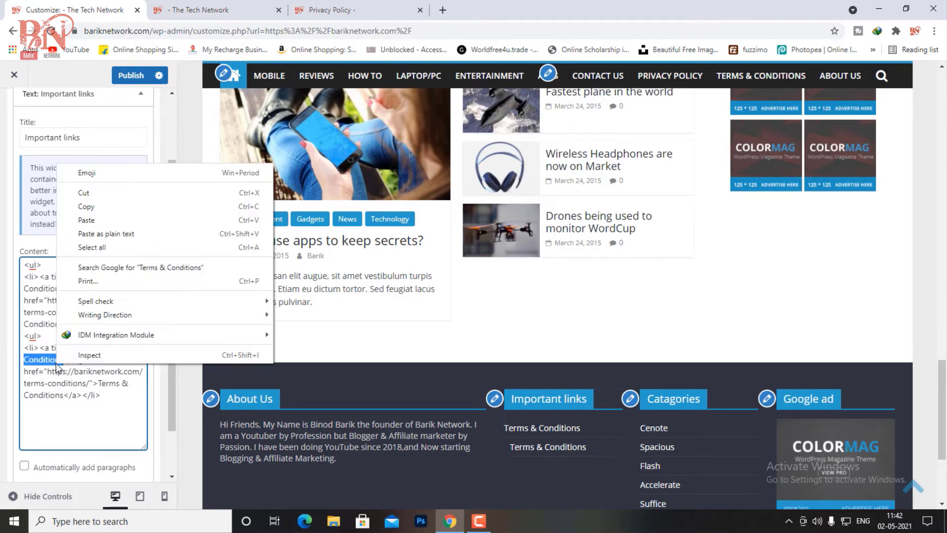
{"action": "left_click", "coordinate": [77, 380]}
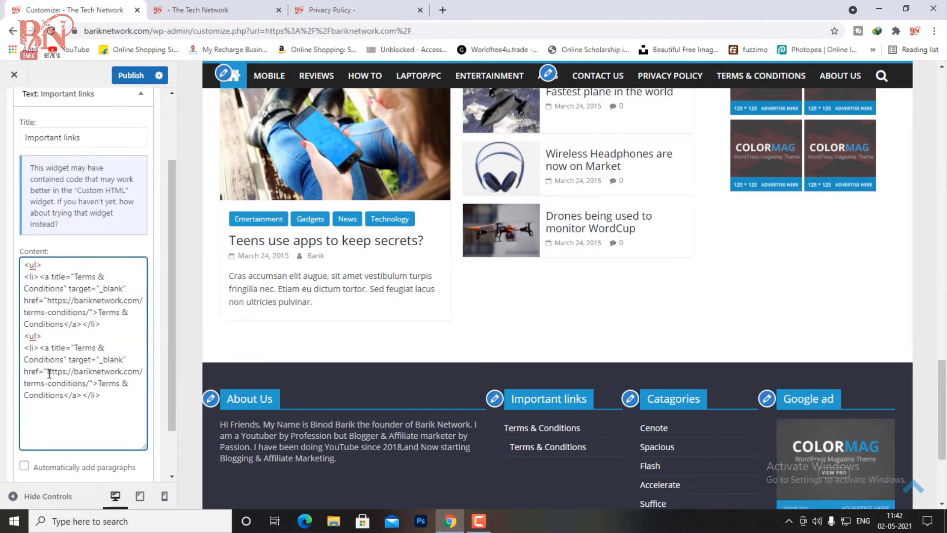
{"action": "left_click_drag", "start_coordinate": [48, 373], "coordinate": [88, 386]}
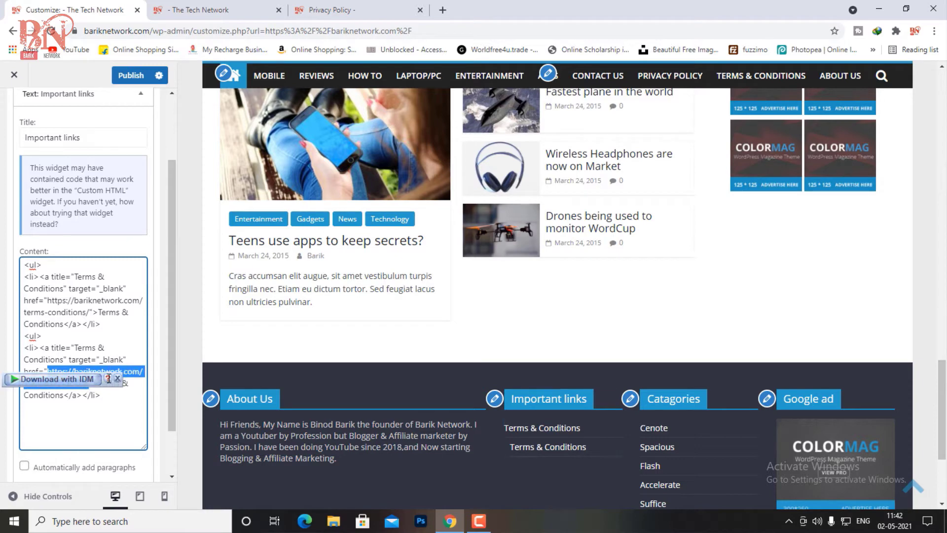
{"action": "left_click", "coordinate": [113, 379]}
{"action": "right_click", "coordinate": [92, 374]}
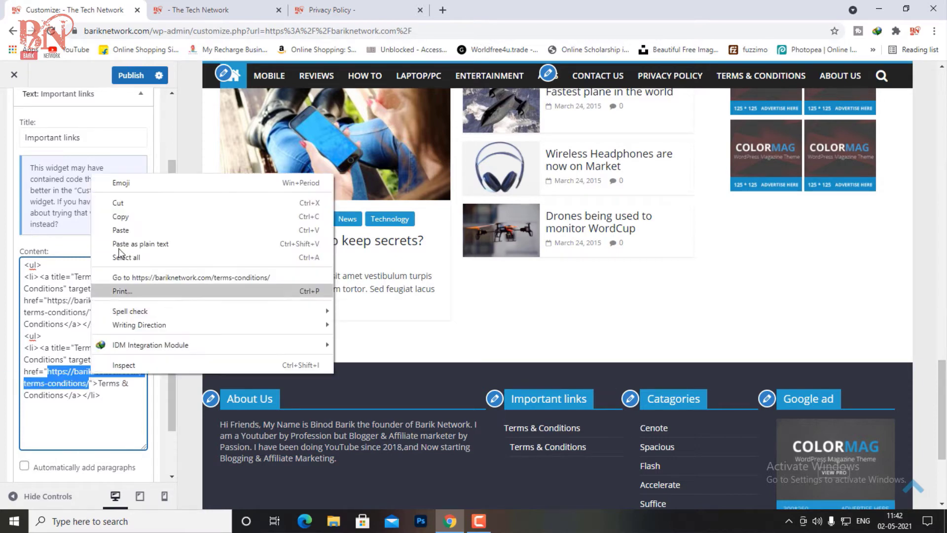
{"action": "left_click", "coordinate": [121, 230]}
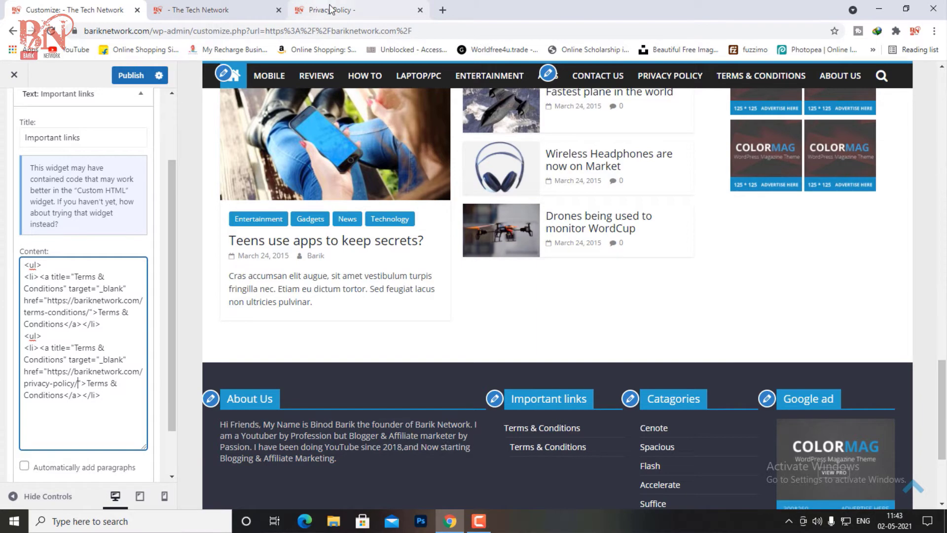
Step: Paste the 'Privacy Policy' heading over the second item's title and link text
{"action": "left_click", "coordinate": [330, 9]}
{"action": "left_click_drag", "start_coordinate": [230, 250], "coordinate": [360, 256]}
{"action": "right_click", "coordinate": [349, 250]}
{"action": "left_click", "coordinate": [377, 259]}
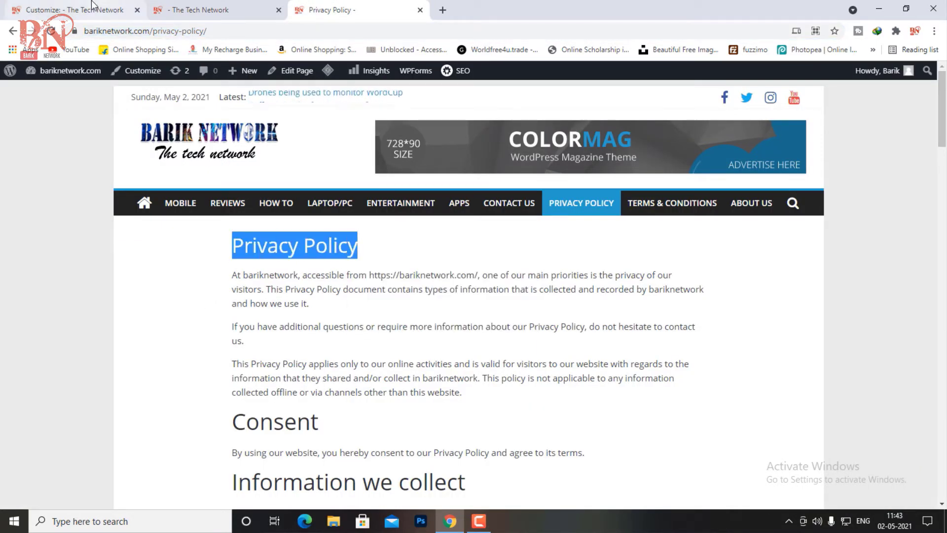
{"action": "left_click", "coordinate": [74, 10]}
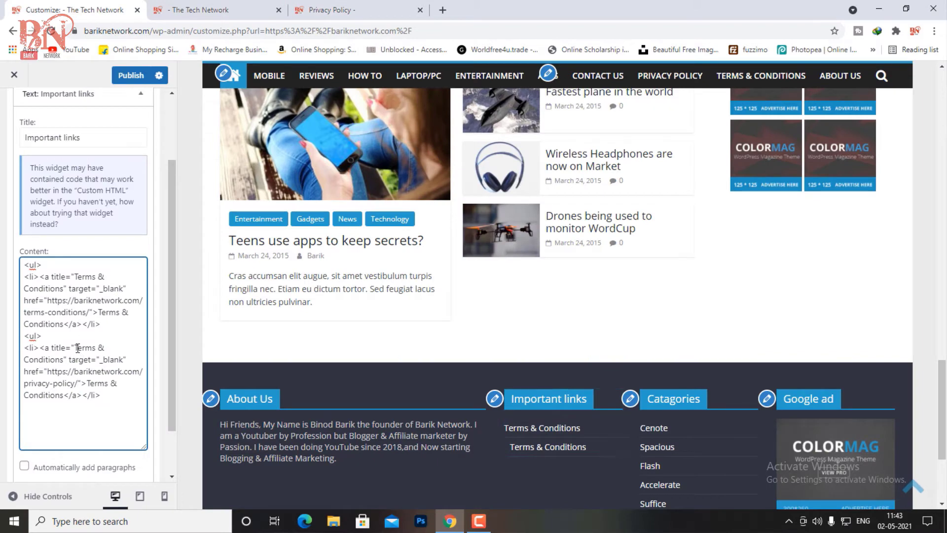
{"action": "mouse_move", "coordinate": [74, 348]}
{"action": "left_mouse_down"}
{"action": "mouse_move", "coordinate": [102, 355]}
{"action": "mouse_move", "coordinate": [65, 360]}
{"action": "left_mouse_up"}
{"action": "right_click", "coordinate": [58, 360]}
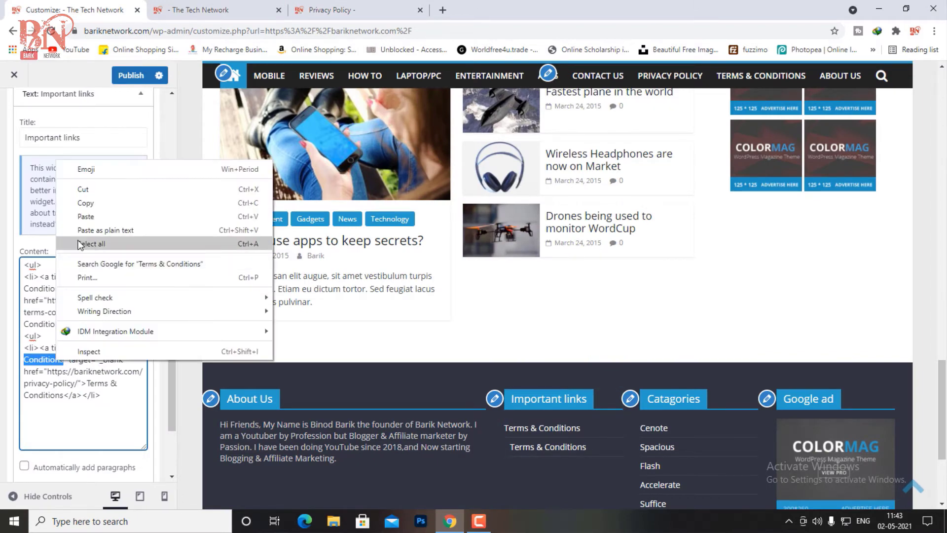
{"action": "left_click", "coordinate": [81, 220]}
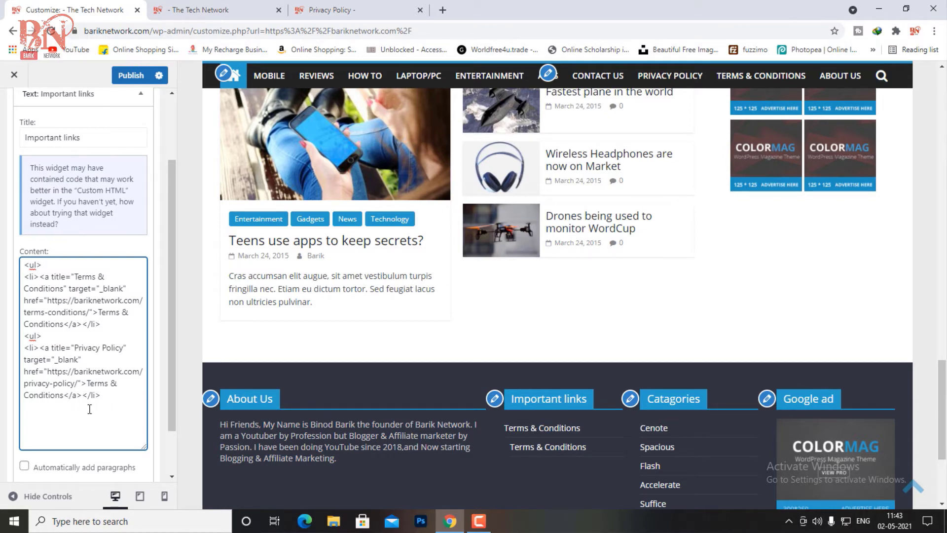
{"action": "left_click_drag", "start_coordinate": [64, 399], "coordinate": [87, 388]}
{"action": "right_click", "coordinate": [86, 387]}
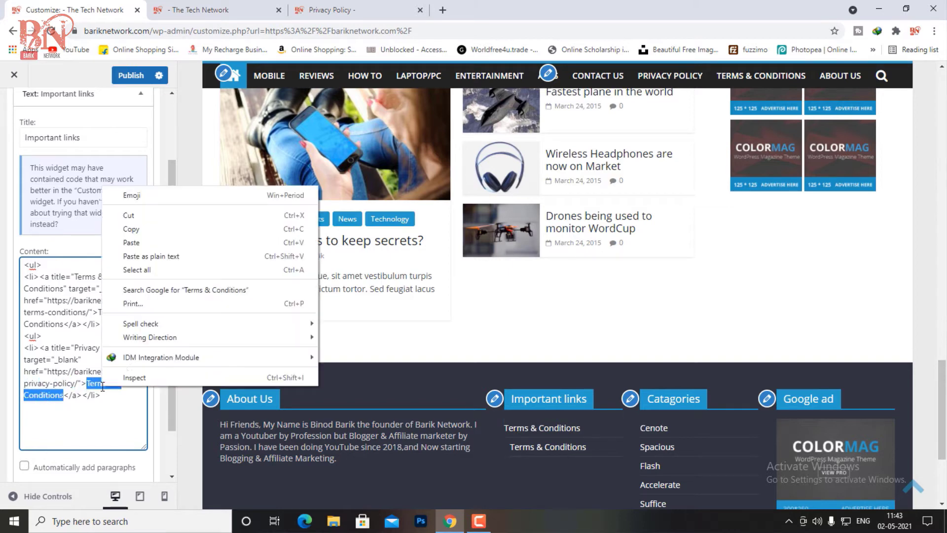
{"action": "left_click", "coordinate": [138, 243]}
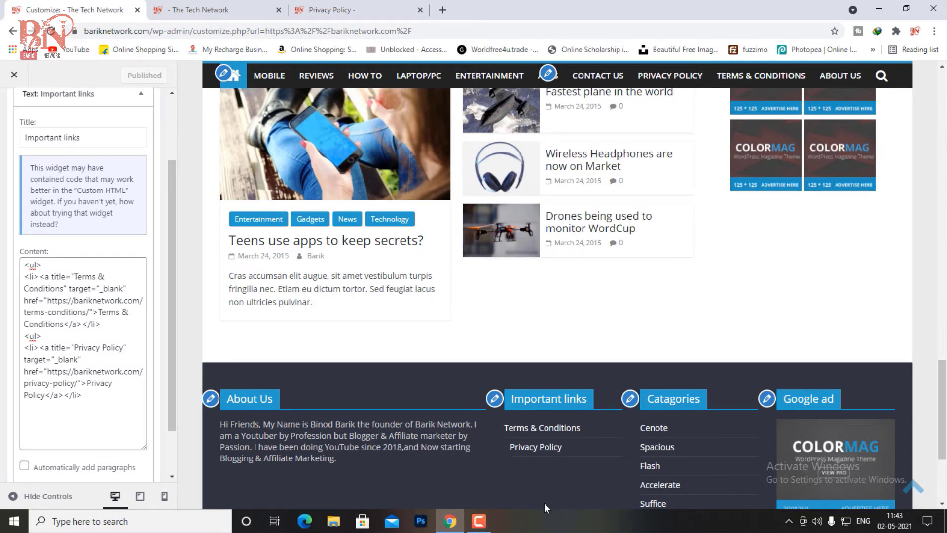
{"action": "right_click", "coordinate": [538, 450]}
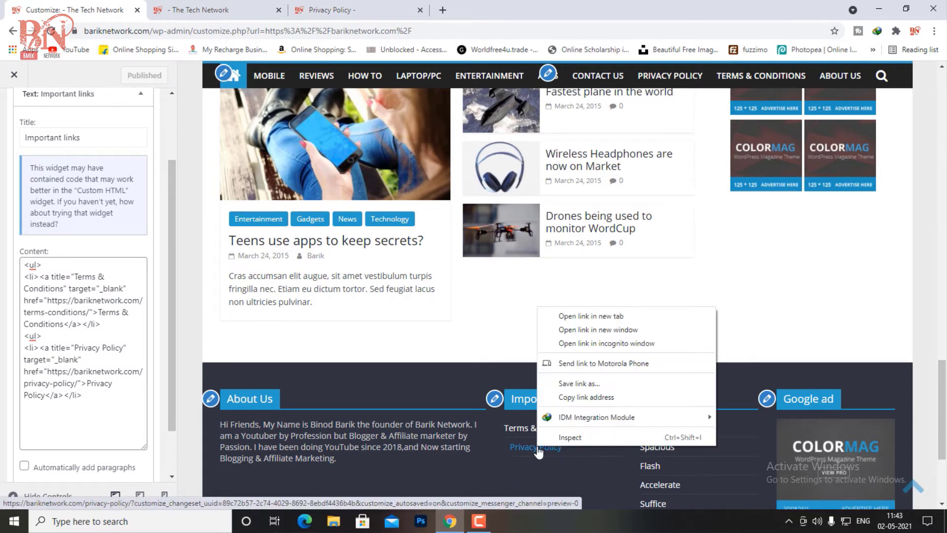
{"action": "left_click", "coordinate": [589, 320]}
{"action": "left_click", "coordinate": [493, 10]}
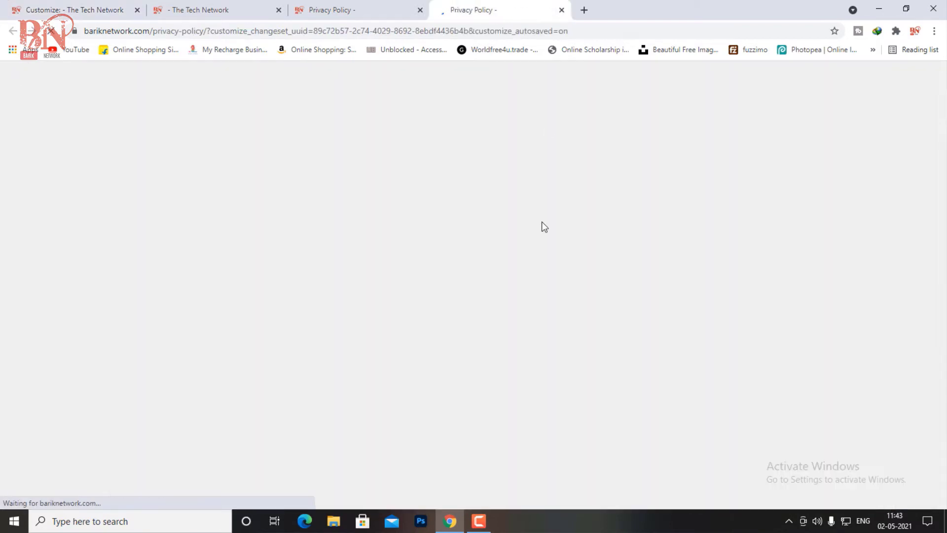
{"action": "left_click", "coordinate": [561, 10]}
{"action": "left_click", "coordinate": [103, 9]}
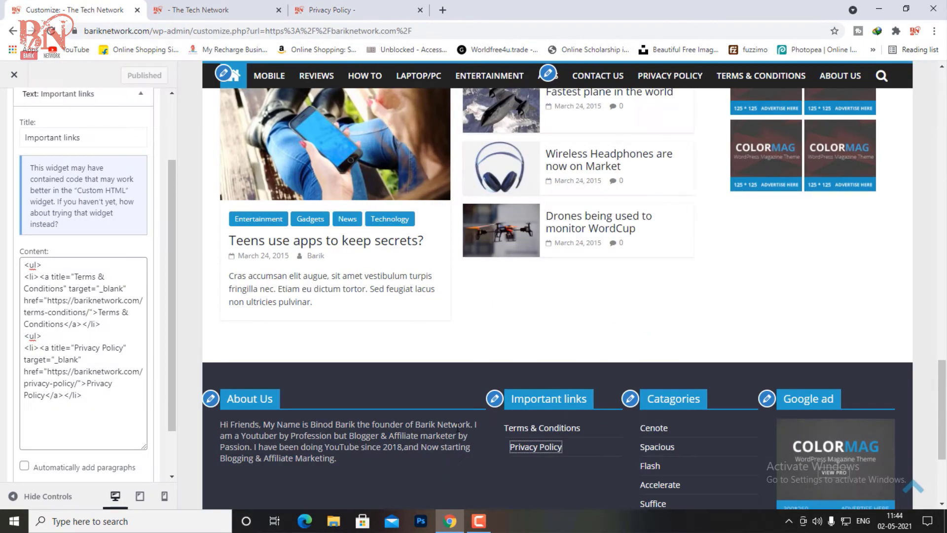
{"action": "left_click", "coordinate": [421, 388]}
{"action": "scroll", "coordinate": [629, 437], "scroll_direction": "down", "scroll_amount": 2}
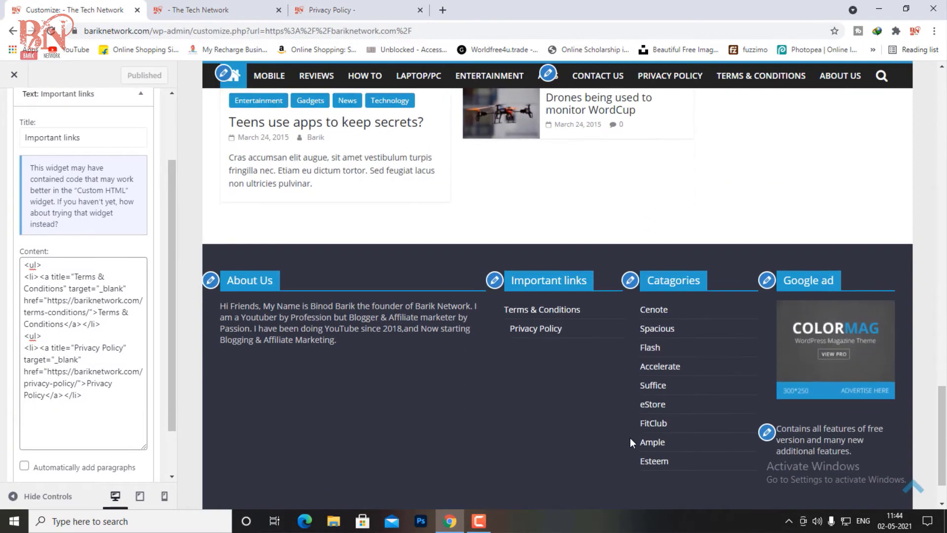
Step: Delete every Catagories widget list item after the Cenote link
{"action": "left_click", "coordinate": [631, 282]}
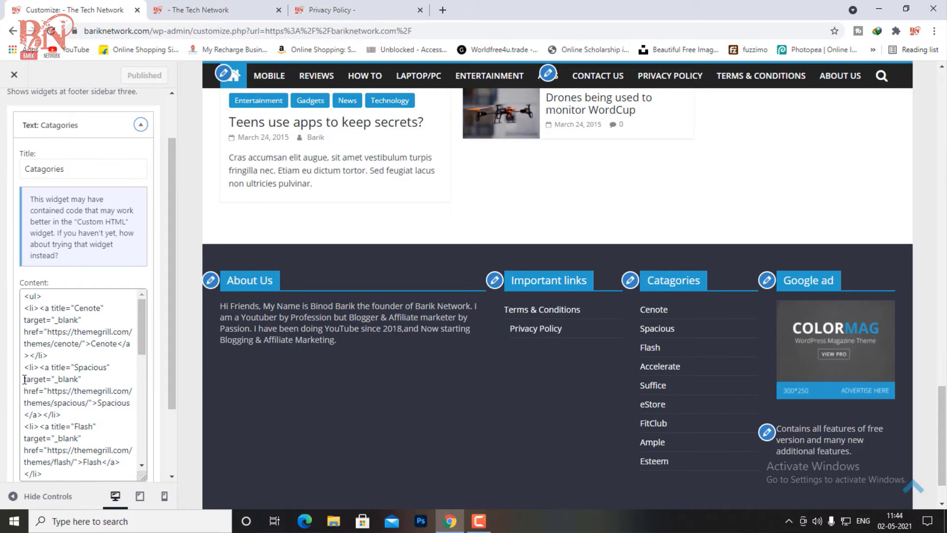
{"action": "left_click_drag", "start_coordinate": [24, 371], "coordinate": [73, 487]}
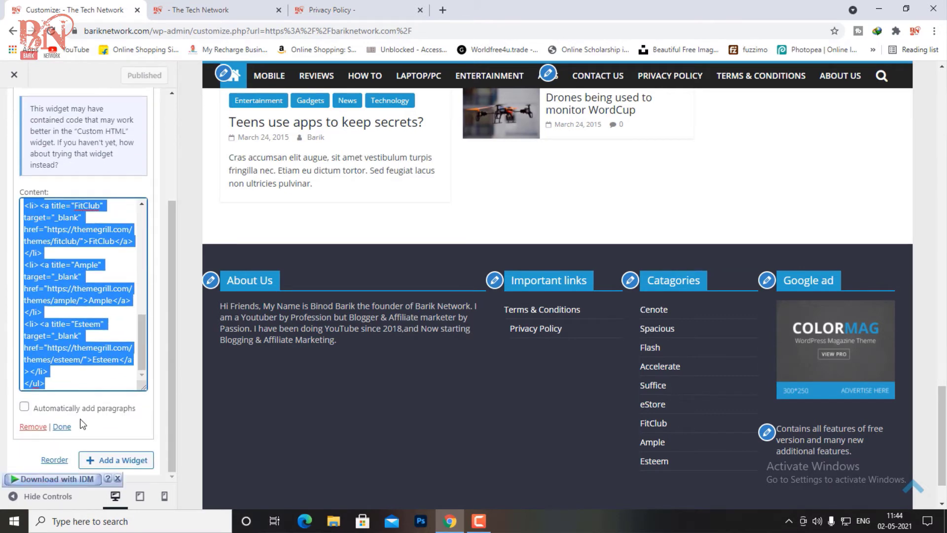
{"action": "key", "text": "BackSpace"}
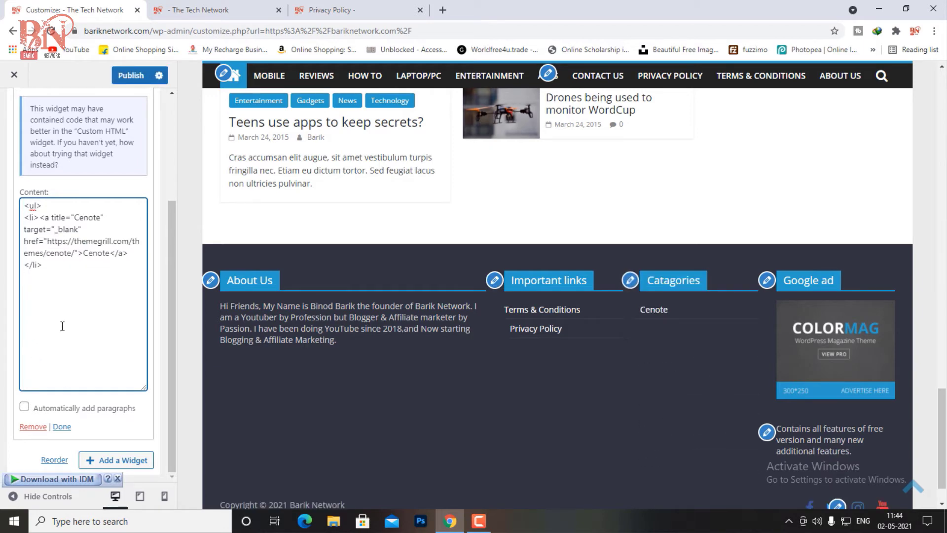
{"action": "scroll", "coordinate": [67, 329], "scroll_direction": "up", "scroll_amount": 1}
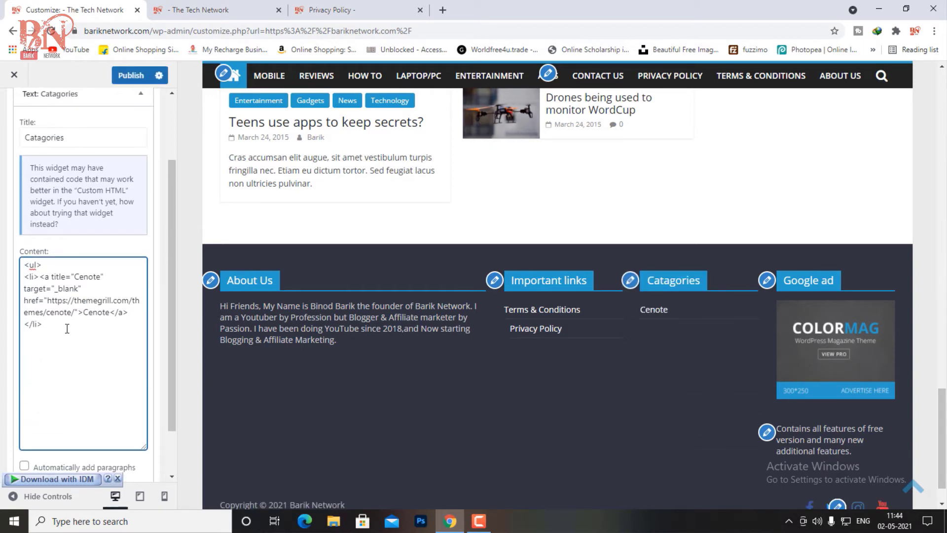
{"action": "scroll", "coordinate": [67, 329], "scroll_direction": "up", "scroll_amount": 1}
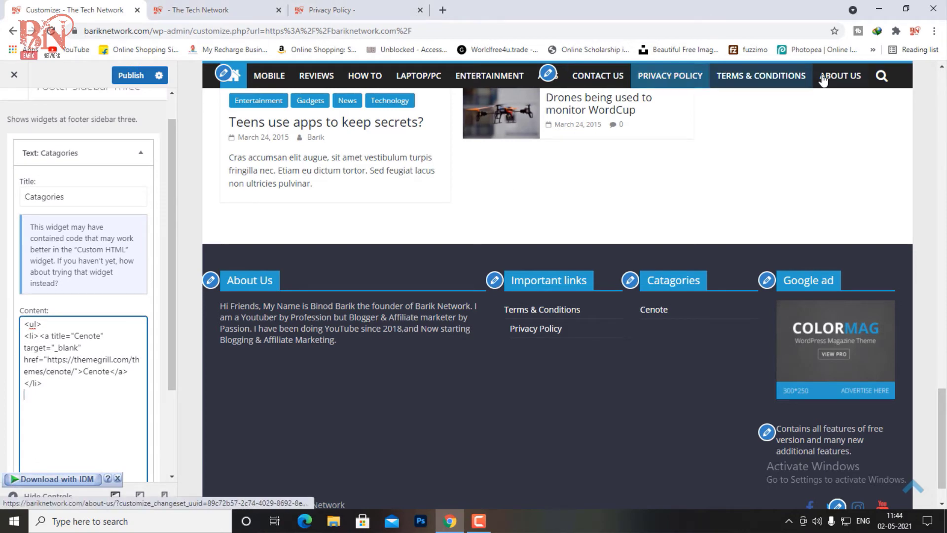
Step: Open the Contact Us menu page in a new browser tab
{"action": "right_click", "coordinate": [610, 79]}
{"action": "left_click", "coordinate": [642, 84]}
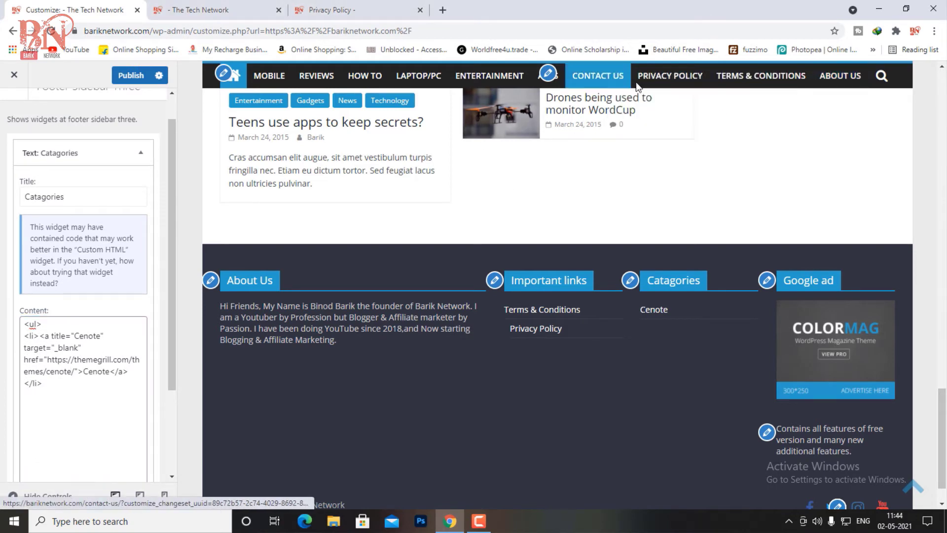
{"action": "left_click", "coordinate": [499, 9]}
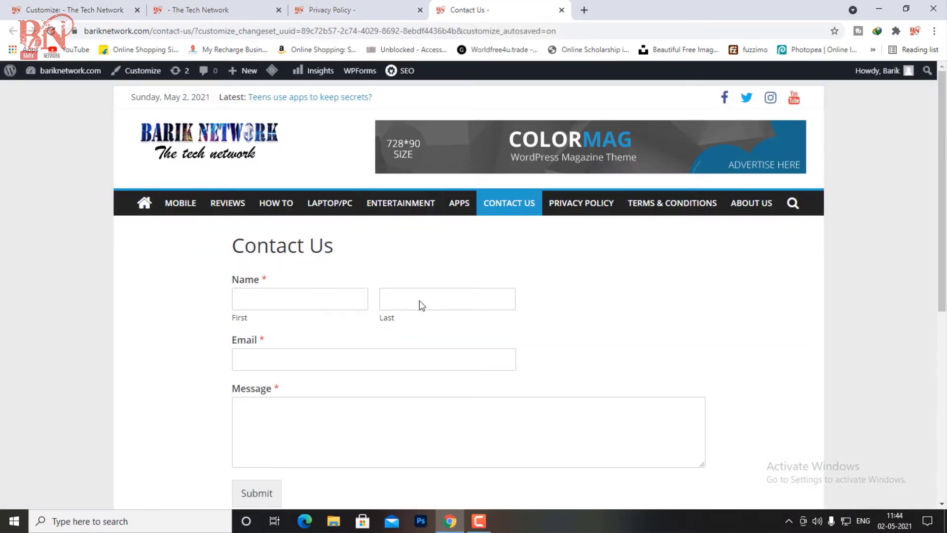
Step: Load the published Contact Us page from the admin Pages list in the third tab
{"action": "left_click", "coordinate": [92, 9]}
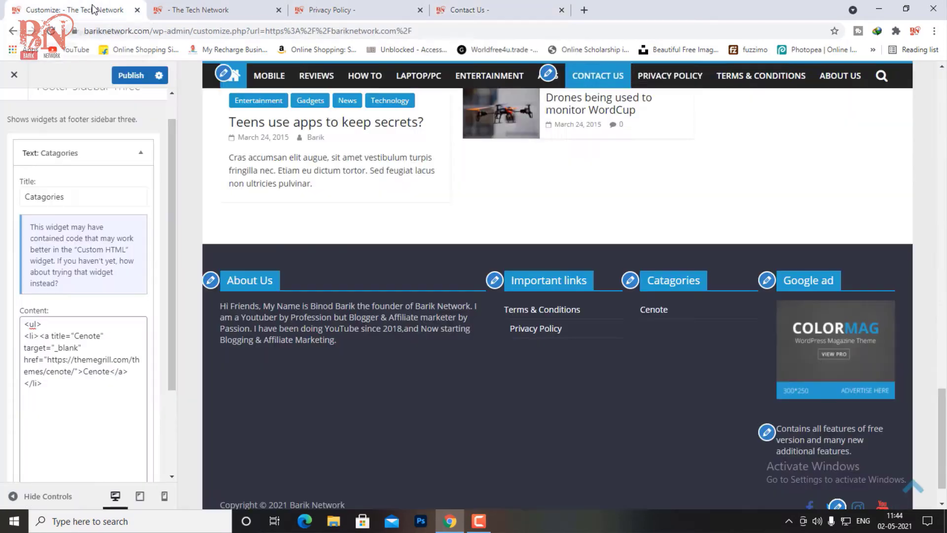
{"action": "left_click", "coordinate": [211, 10]}
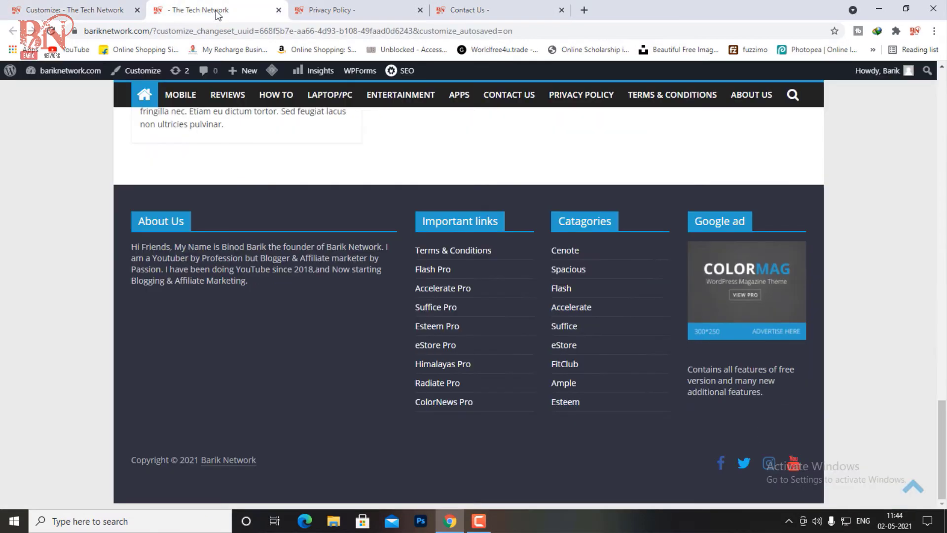
{"action": "left_click", "coordinate": [323, 9]}
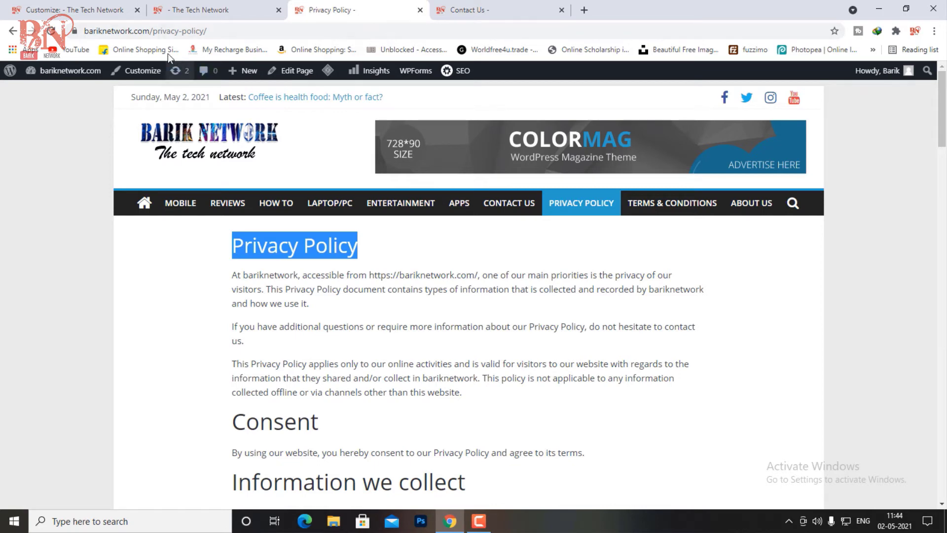
{"action": "left_click", "coordinate": [12, 31]}
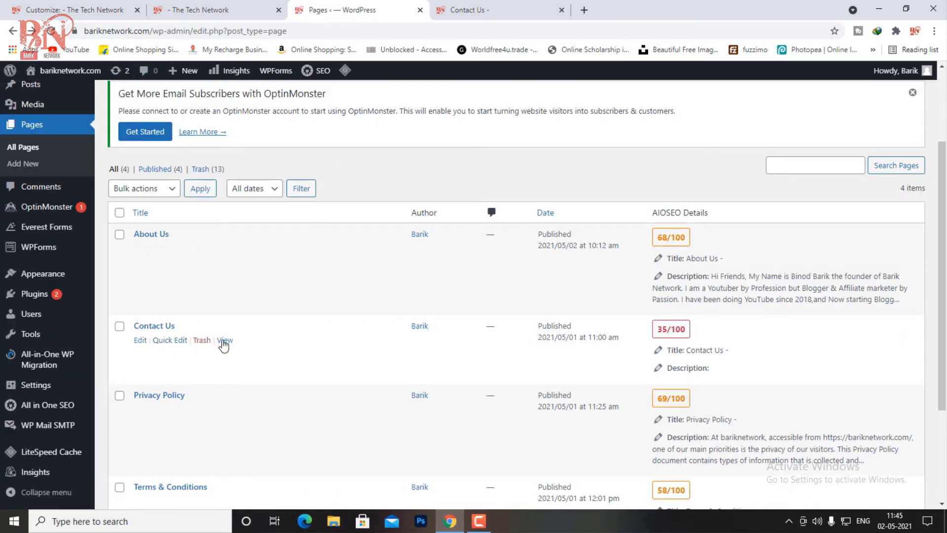
{"action": "left_click", "coordinate": [226, 343]}
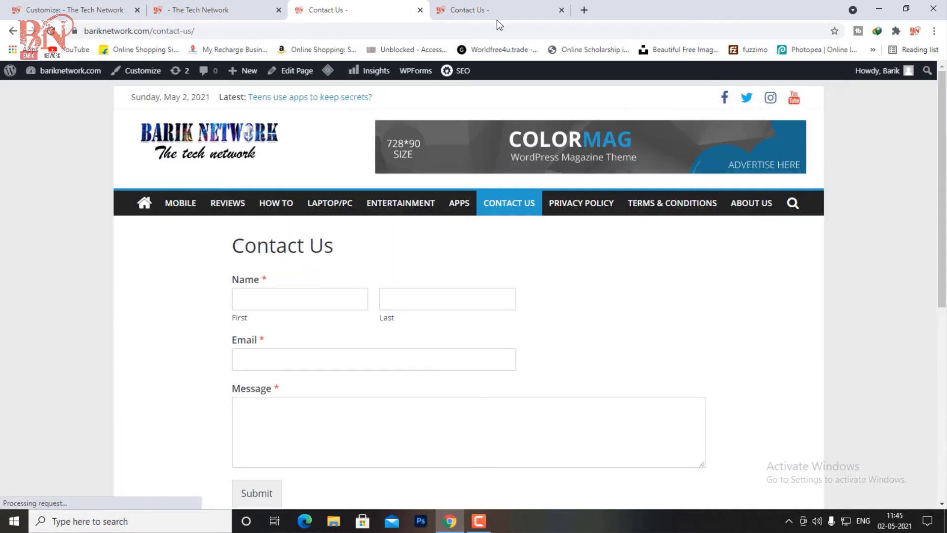
Step: Copy the Contact Us page URL and return to the Customizer
{"action": "left_click_drag", "start_coordinate": [202, 33], "coordinate": [83, 32]}
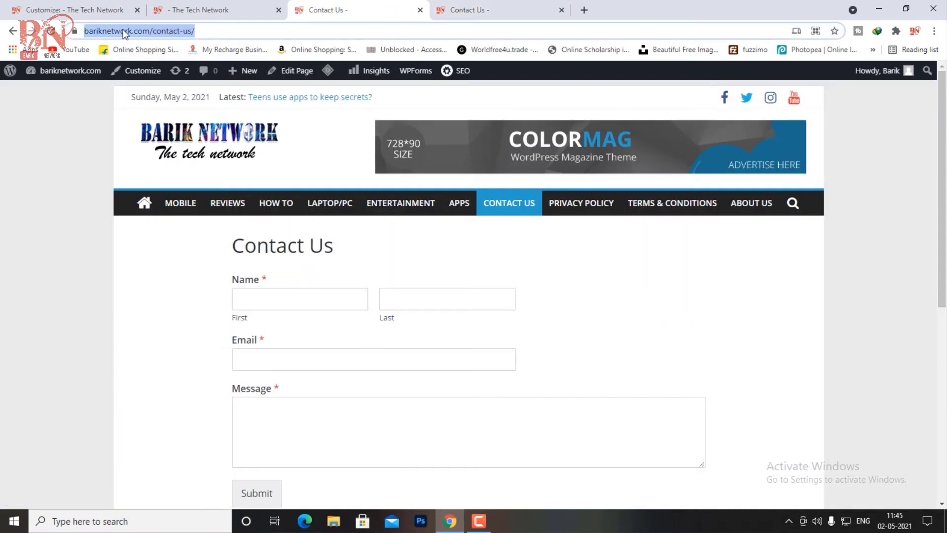
{"action": "right_click", "coordinate": [123, 31]}
{"action": "left_click", "coordinate": [151, 111]}
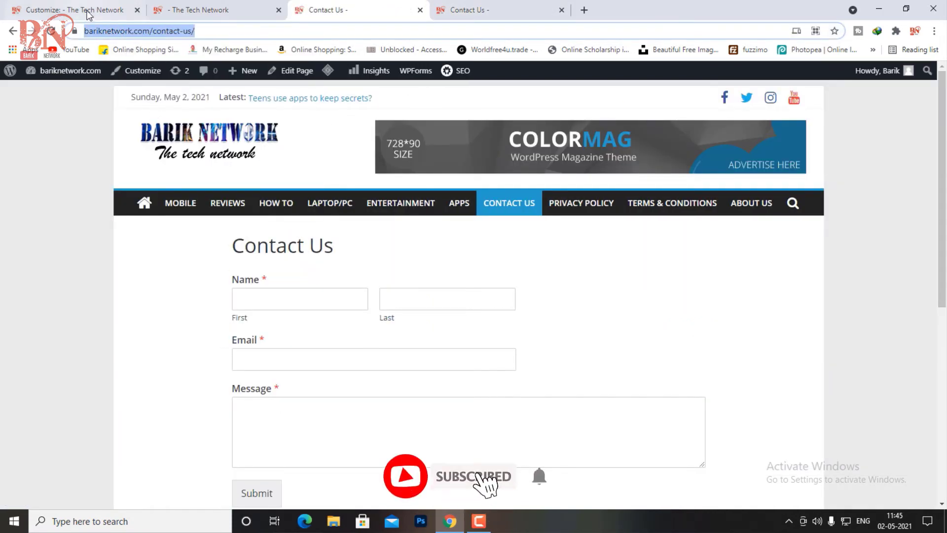
{"action": "left_click", "coordinate": [74, 9]}
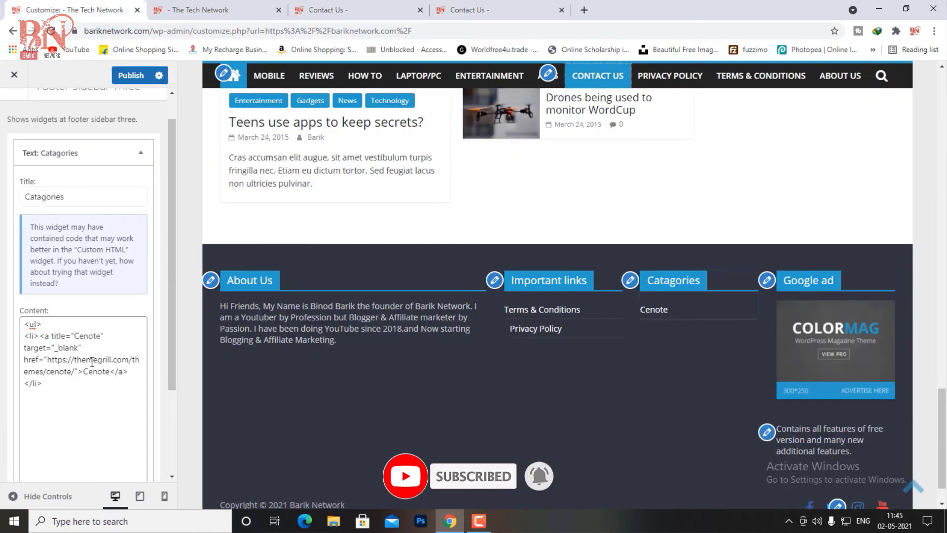
Step: Replace the Cenote item's themegrill address with the Contact Us page URL
{"action": "left_click_drag", "start_coordinate": [48, 359], "coordinate": [67, 376]}
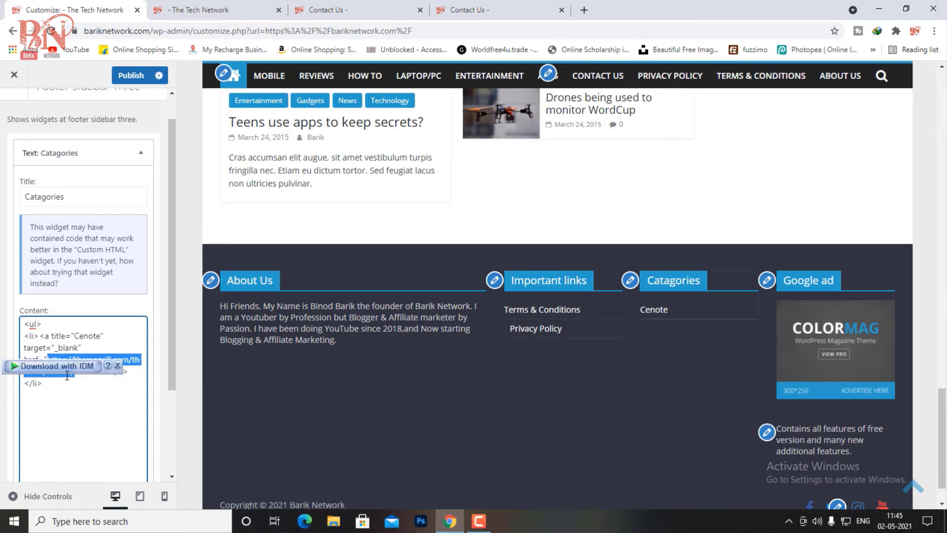
{"action": "left_click", "coordinate": [118, 365]}
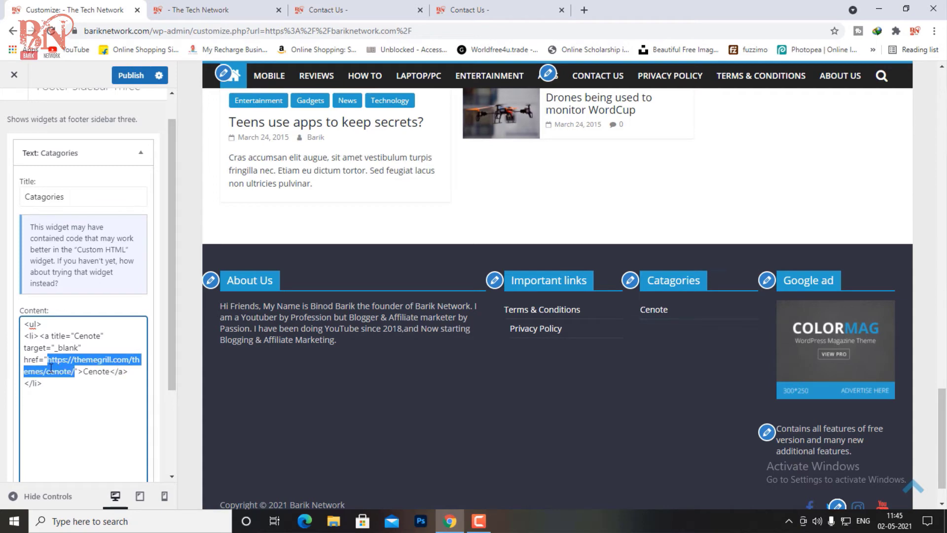
{"action": "right_click", "coordinate": [50, 368]}
{"action": "left_click", "coordinate": [148, 237]}
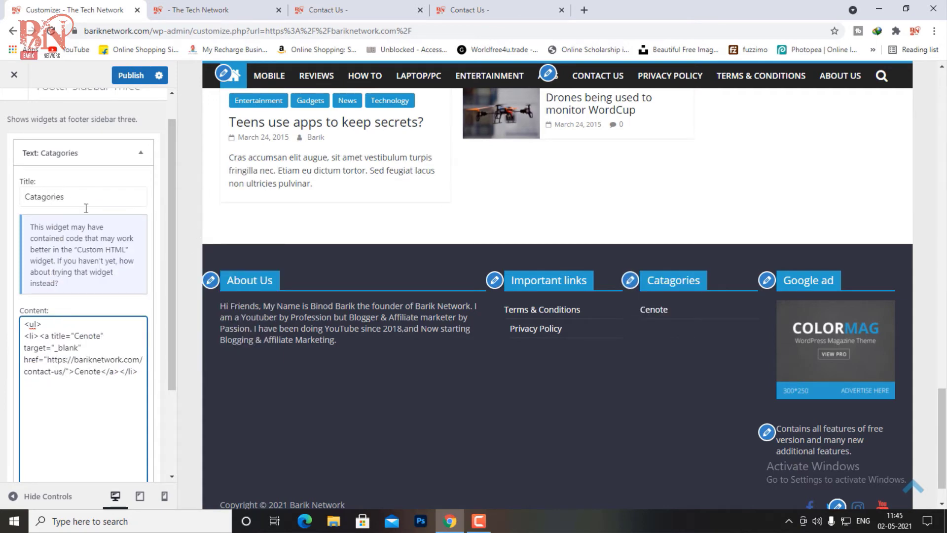
Step: Copy the 'Contact Us' heading text from the Contact Us page
{"action": "left_click", "coordinate": [348, 10]}
{"action": "left_click_drag", "start_coordinate": [228, 250], "coordinate": [334, 251]}
{"action": "right_click", "coordinate": [313, 246]}
{"action": "left_click", "coordinate": [337, 255]}
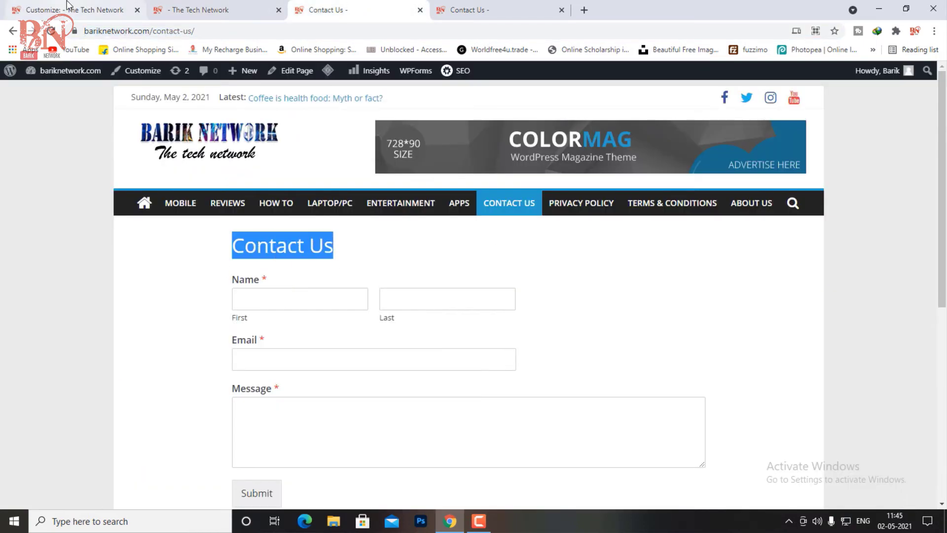
{"action": "left_click", "coordinate": [69, 6]}
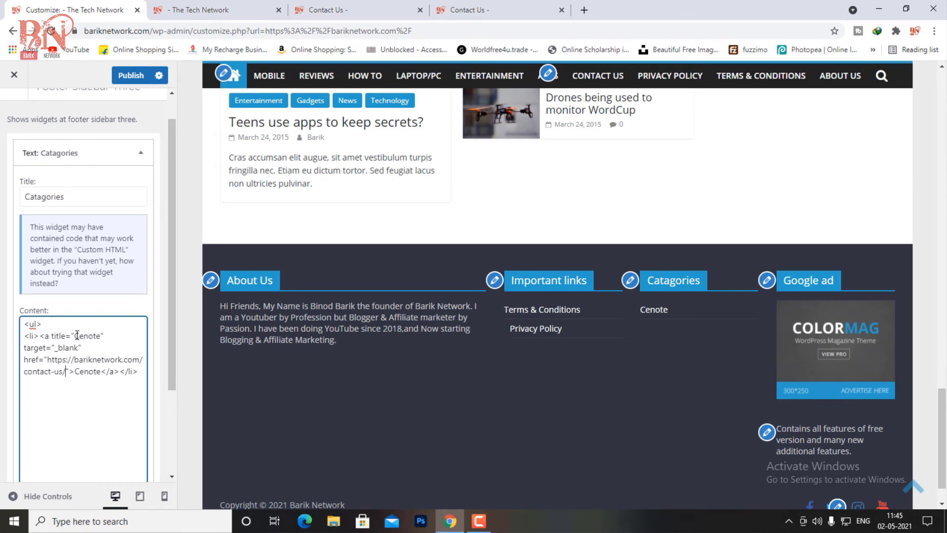
Step: Paste 'Contact Us' over the Cenote title and link text in the widget code
{"action": "left_click_drag", "start_coordinate": [76, 336], "coordinate": [94, 337]}
{"action": "mouse_move", "coordinate": [100, 339]}
{"action": "left_mouse_down"}
{"action": "mouse_move", "coordinate": [44, 352]}
{"action": "mouse_move", "coordinate": [100, 339]}
{"action": "left_mouse_up"}
{"action": "right_click", "coordinate": [94, 341]}
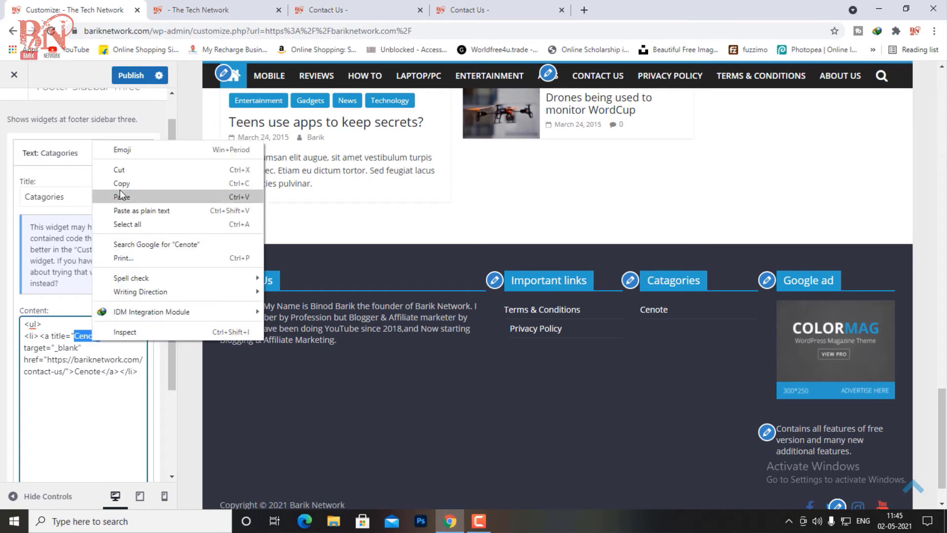
{"action": "left_click", "coordinate": [148, 194]}
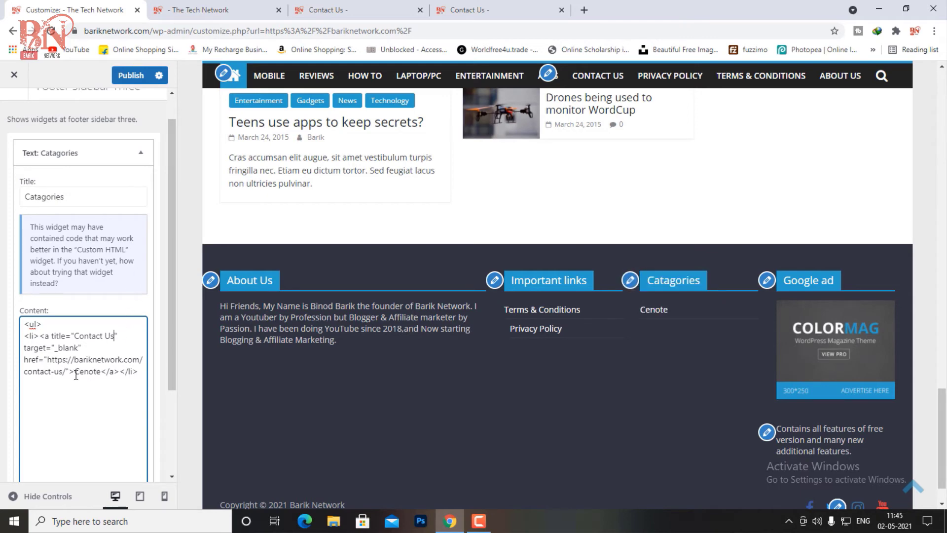
{"action": "left_click_drag", "start_coordinate": [75, 375], "coordinate": [103, 371]}
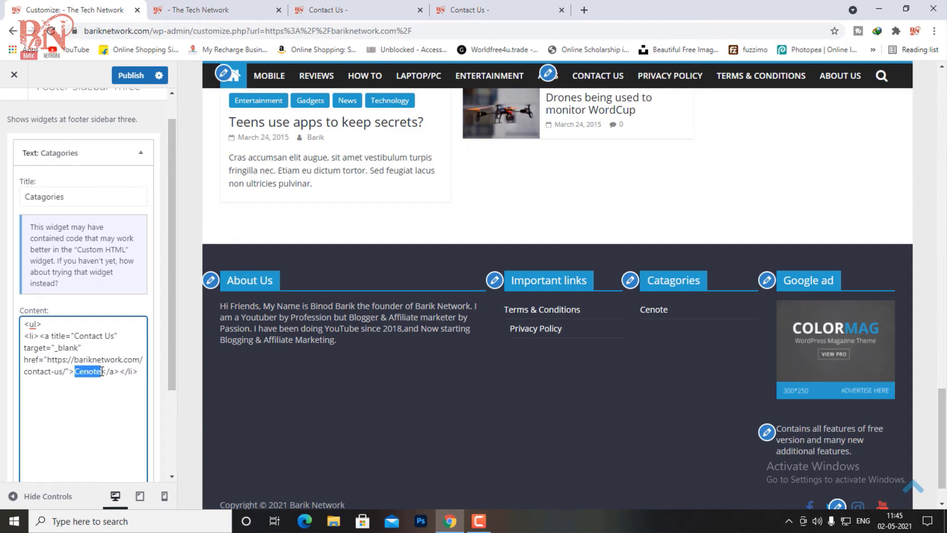
{"action": "right_click", "coordinate": [90, 376]}
{"action": "left_click", "coordinate": [121, 240]}
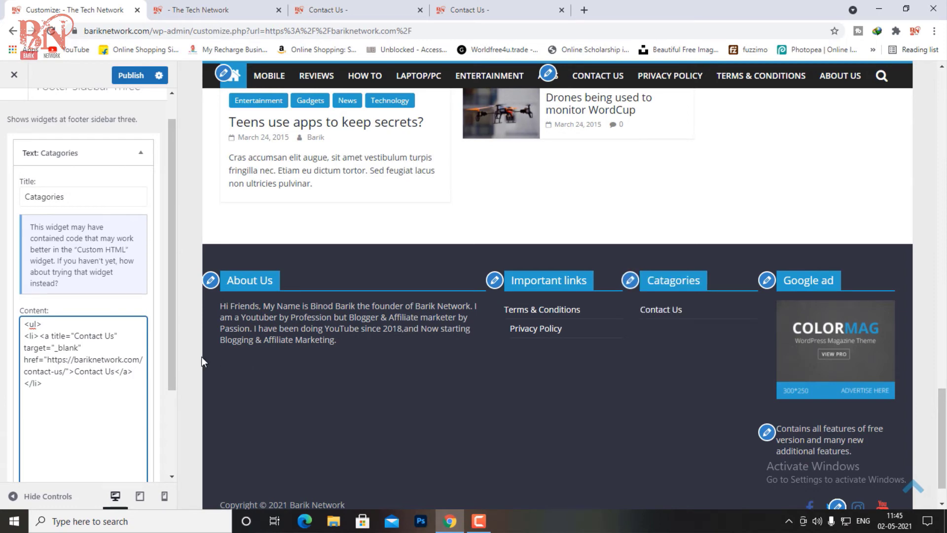
{"action": "scroll", "coordinate": [54, 224], "scroll_direction": "up", "scroll_amount": 1}
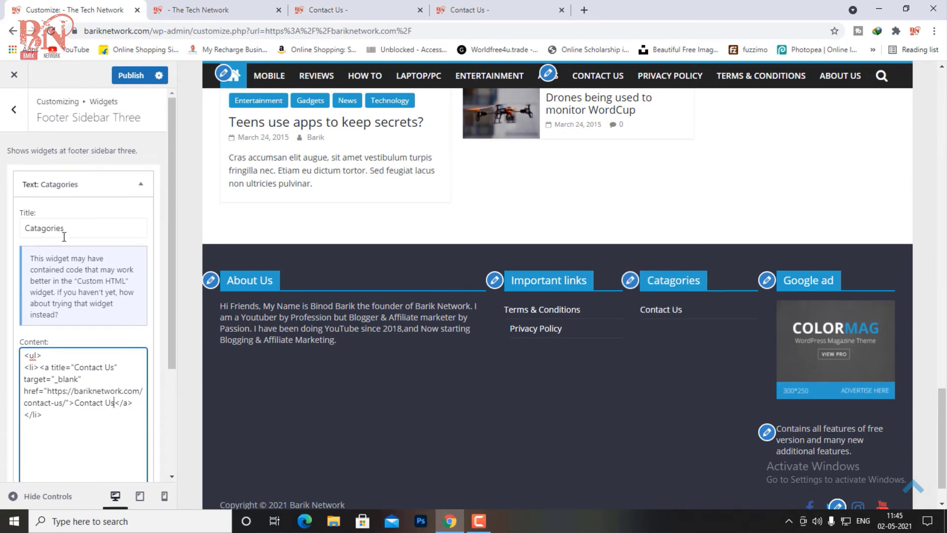
Step: Retitle the Catagories widget 'Feedback' and publish the footer changes
{"action": "left_click", "coordinate": [66, 229]}
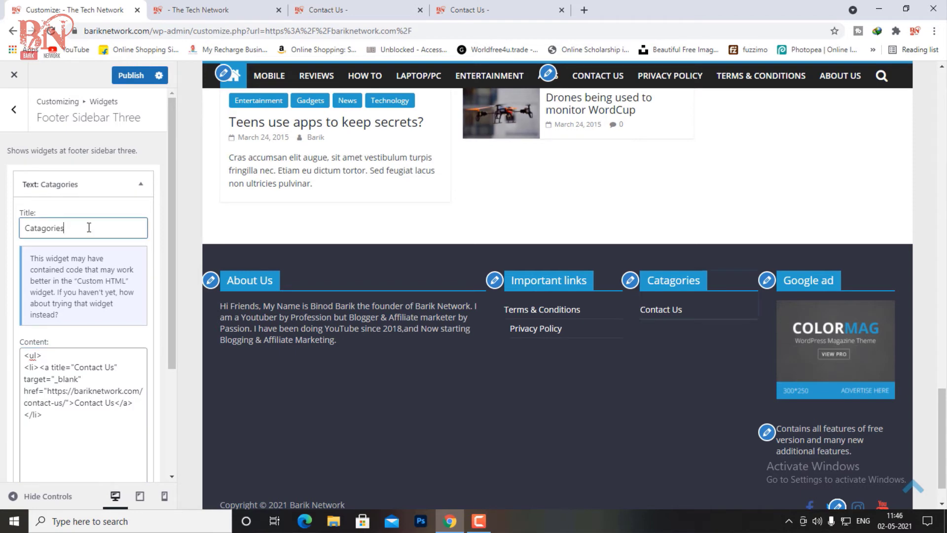
{"action": "key", "text": "BackSpace"}
{"action": "key", "text": "BackSpace"}
{"action": "key", "text": "BackSpace"}
{"action": "key", "text": "BackSpace"}
{"action": "key", "text": "BackSpace"}
{"action": "key", "text": "BackSpace"}
{"action": "key", "text": "BackSpace"}
{"action": "key", "text": "BackSpace"}
{"action": "key", "text": "BackSpace"}
{"action": "key", "text": "BackSpace"}
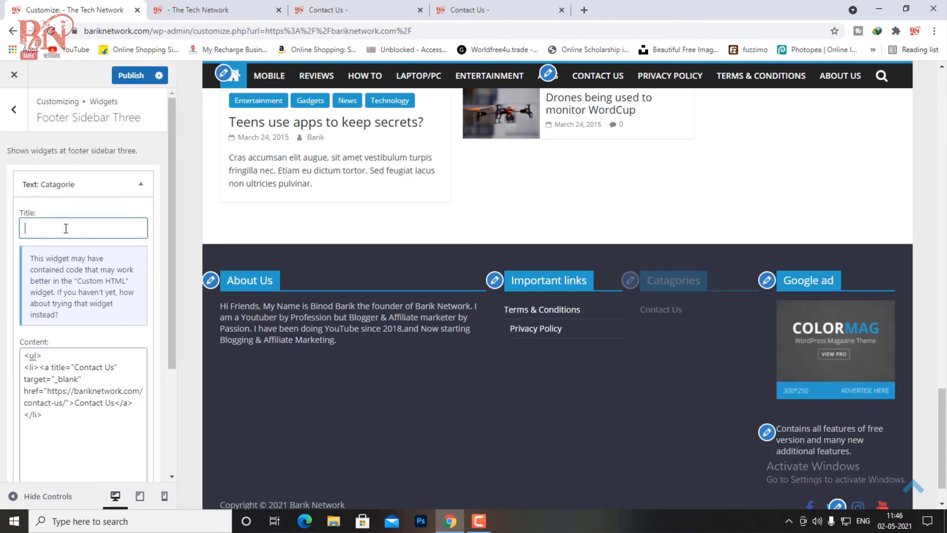
{"action": "type", "text": "Fee"}
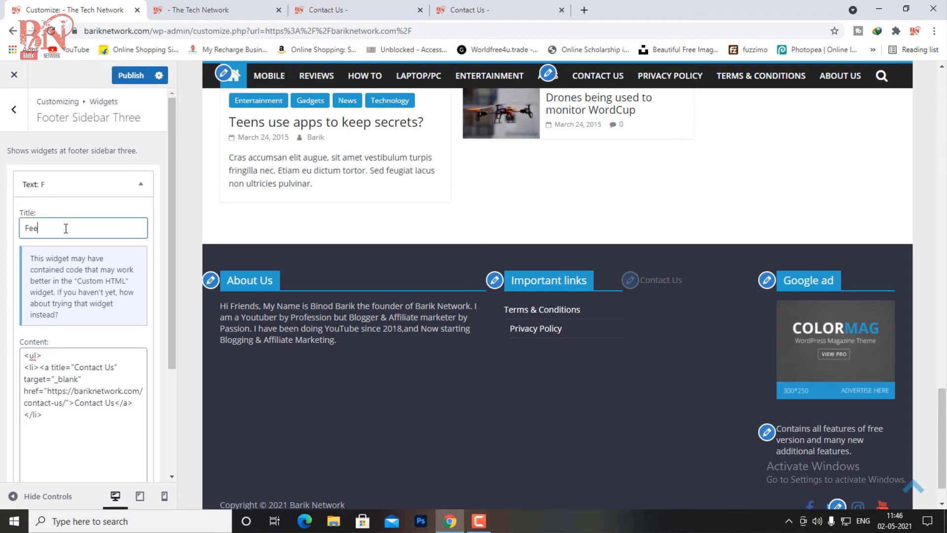
{"action": "type", "text": "dback"}
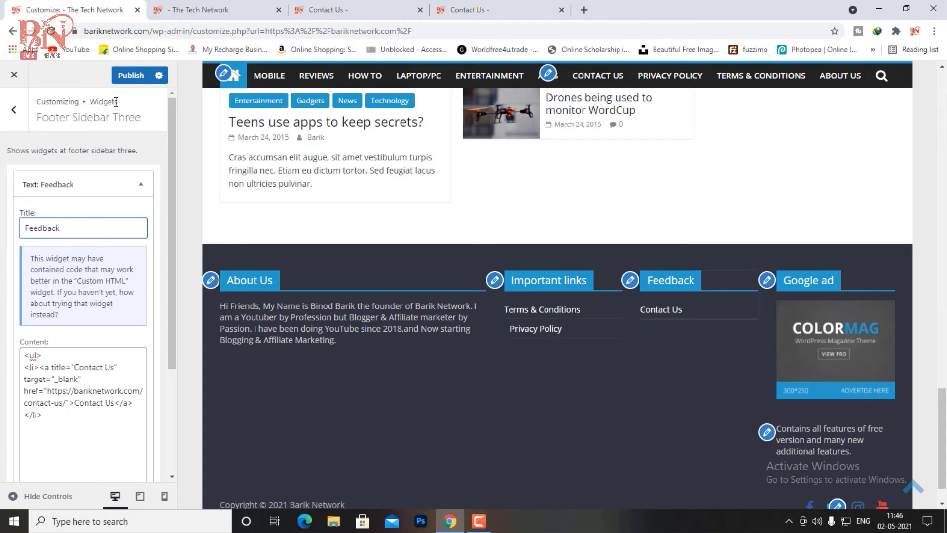
{"action": "left_click", "coordinate": [134, 75]}
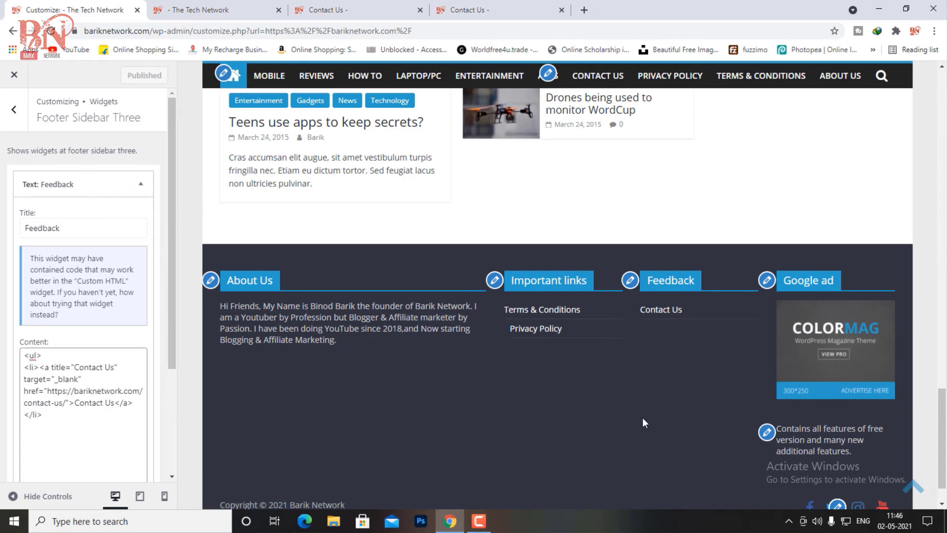
{"action": "left_click", "coordinate": [768, 284]}
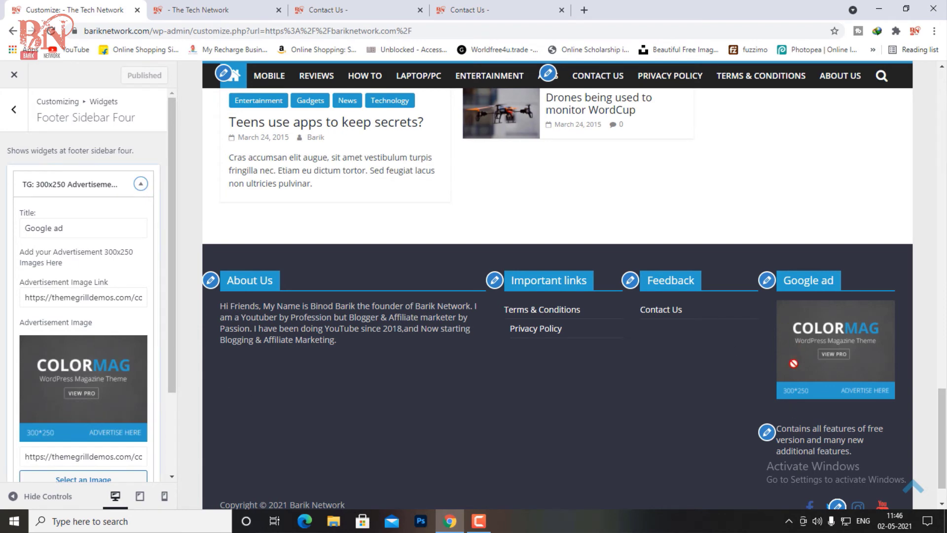
Step: Remove the TG 300x250 Advertisement (Google ad) widget from Footer Sidebar Four
{"action": "scroll", "coordinate": [105, 244], "scroll_direction": "down", "scroll_amount": 2}
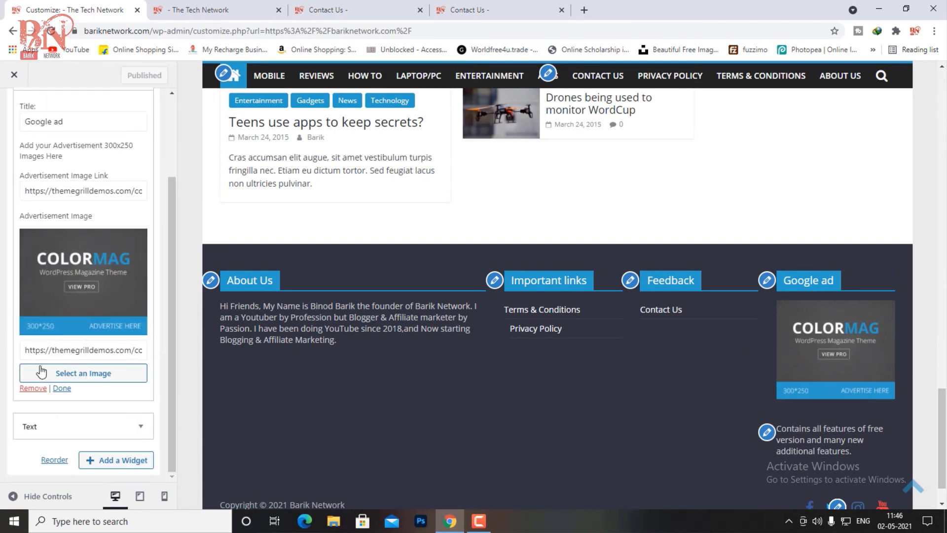
{"action": "scroll", "coordinate": [83, 254], "scroll_direction": "up", "scroll_amount": 2}
{"action": "scroll", "coordinate": [84, 254], "scroll_direction": "up", "scroll_amount": 1}
{"action": "scroll", "coordinate": [84, 254], "scroll_direction": "down", "scroll_amount": 2}
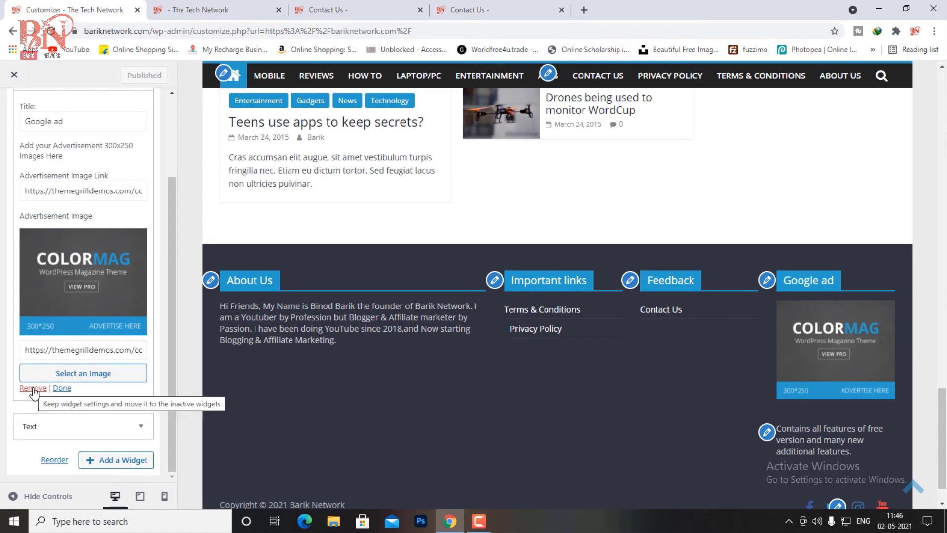
{"action": "scroll", "coordinate": [31, 366], "scroll_direction": "up", "scroll_amount": 1}
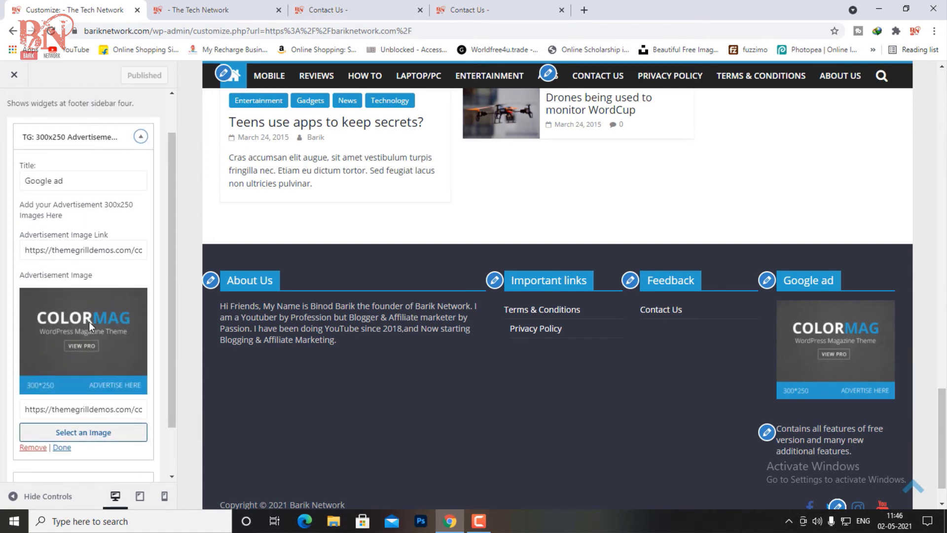
{"action": "scroll", "coordinate": [93, 306], "scroll_direction": "up", "scroll_amount": 1}
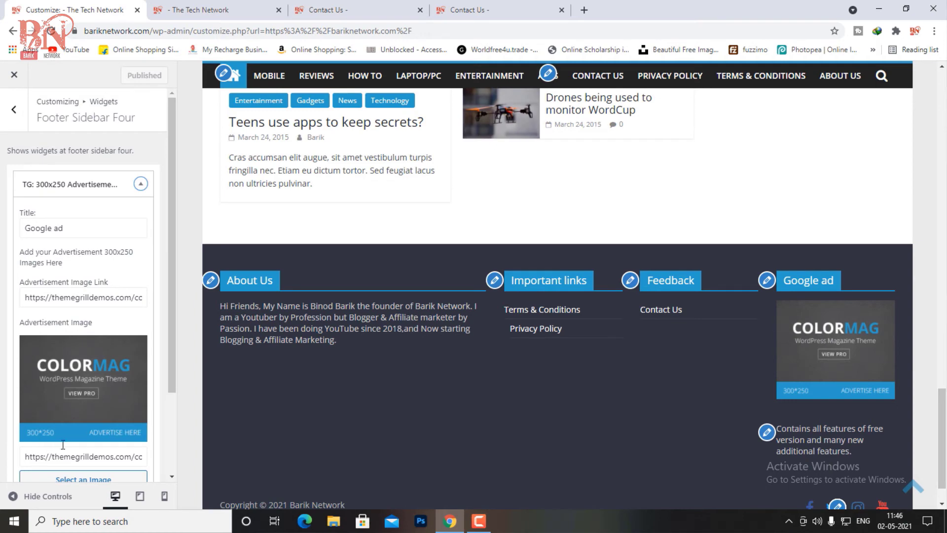
{"action": "scroll", "coordinate": [47, 449], "scroll_direction": "down", "scroll_amount": 1}
{"action": "left_click", "coordinate": [24, 401]}
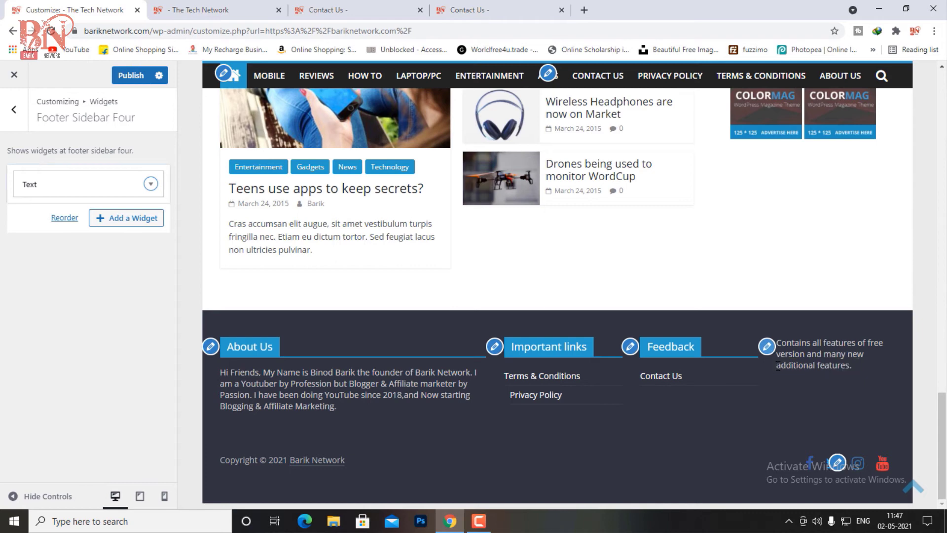
Step: Title the Footer Sidebar Four Text widget 'Donate Us' and enter the Paytm and PhonePe payment IDs on separate lines
{"action": "left_click", "coordinate": [768, 346]}
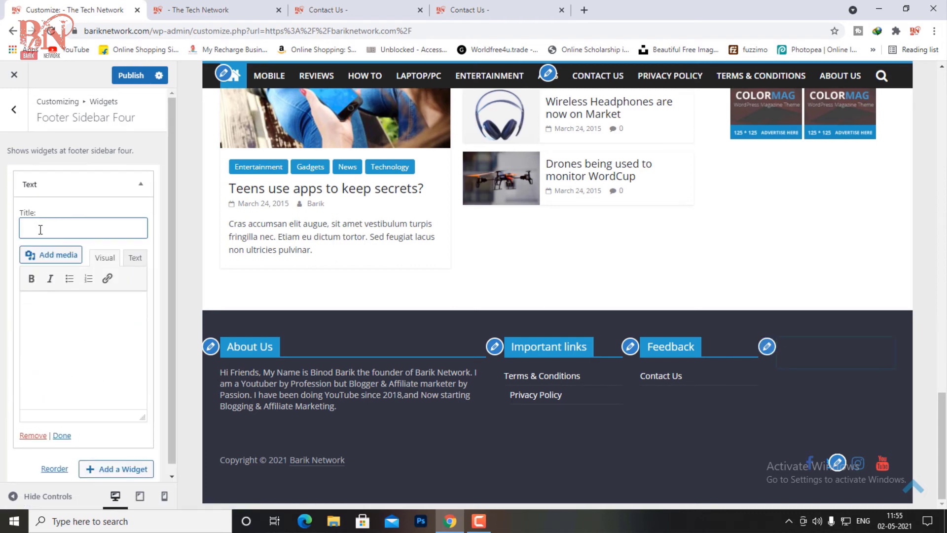
{"action": "type", "text": "Donat"}
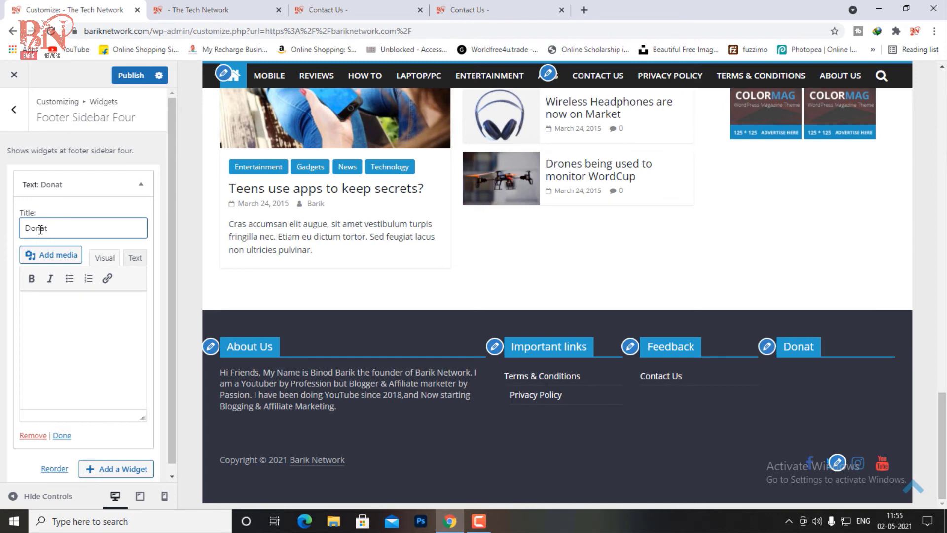
{"action": "type", "text": "e Us"}
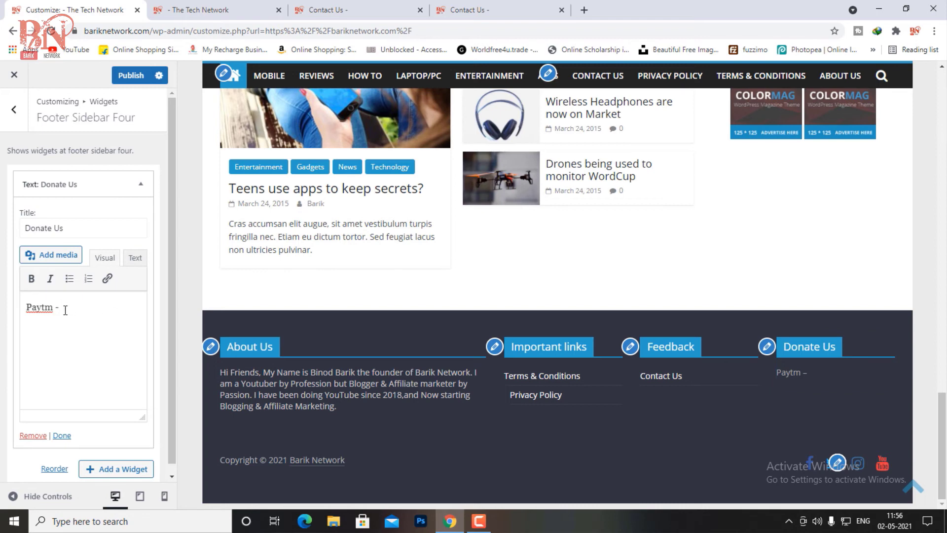
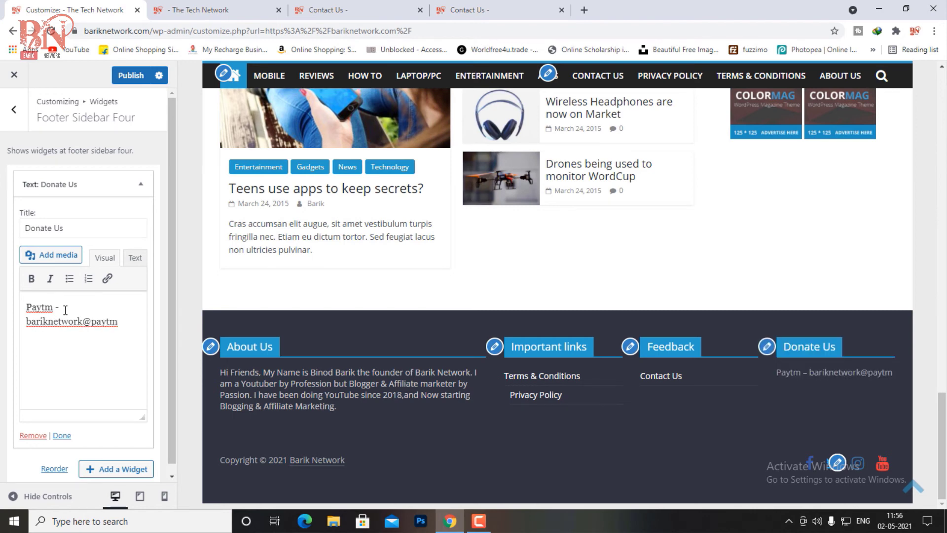
{"action": "key", "text": "Return"}
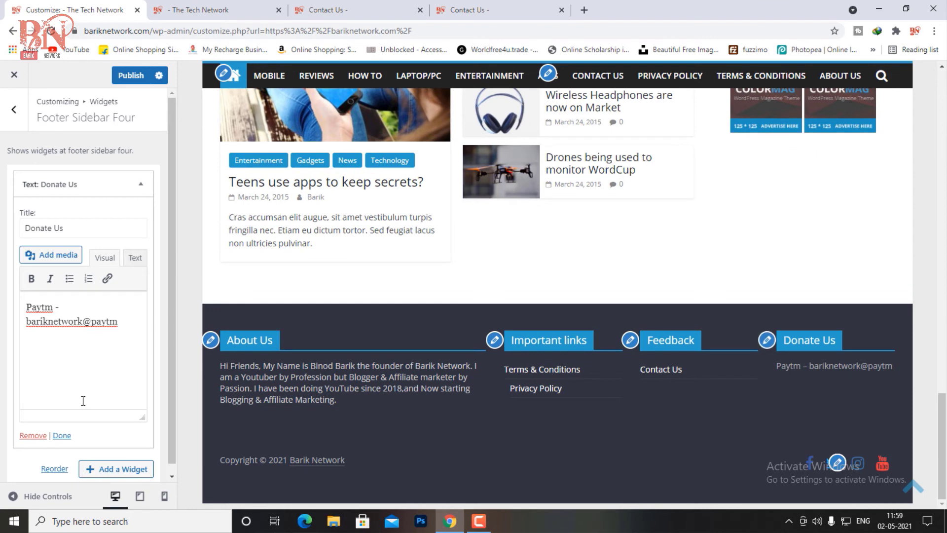
{"action": "type", "text": "PhonePe -"}
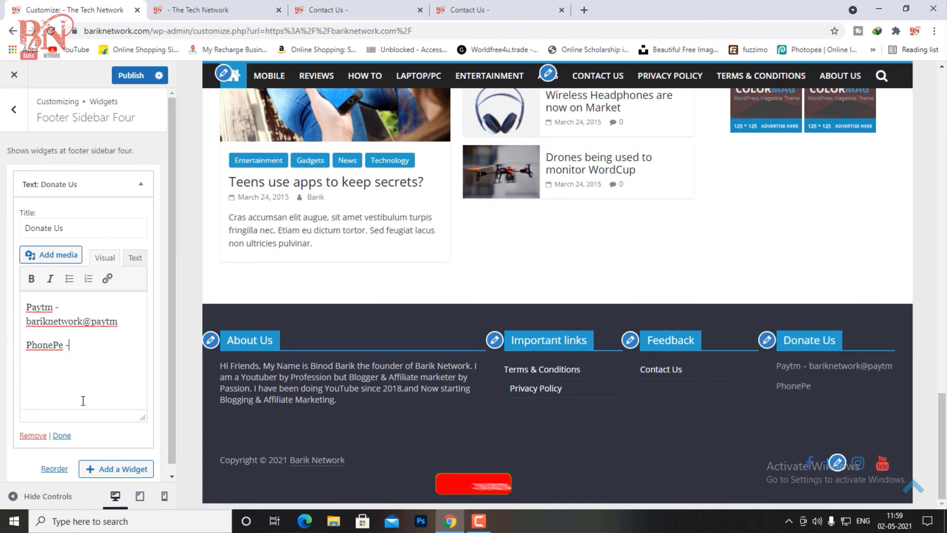
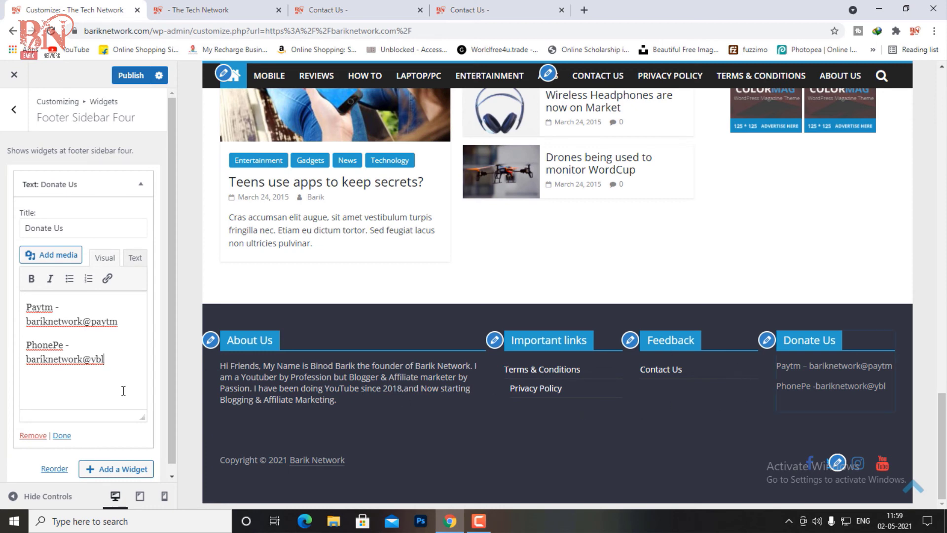
{"action": "left_click", "coordinate": [62, 436]}
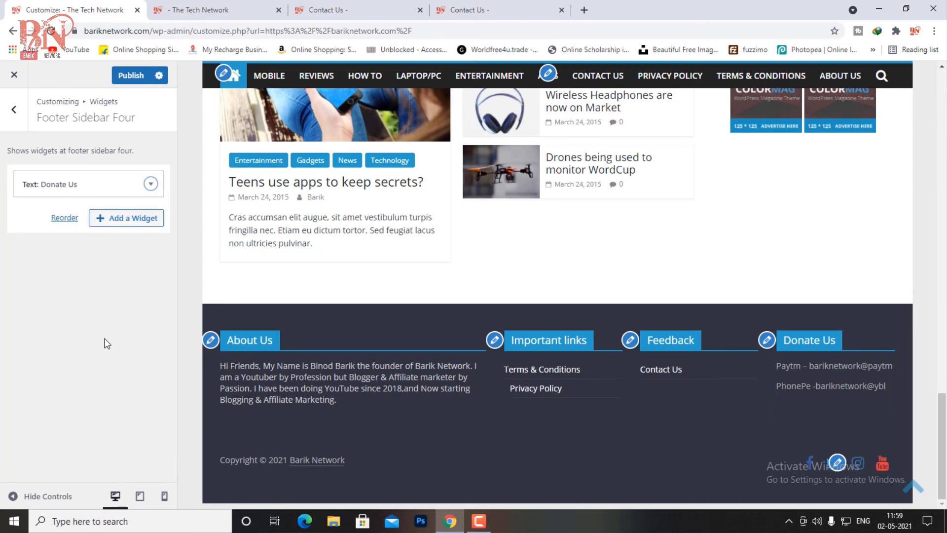